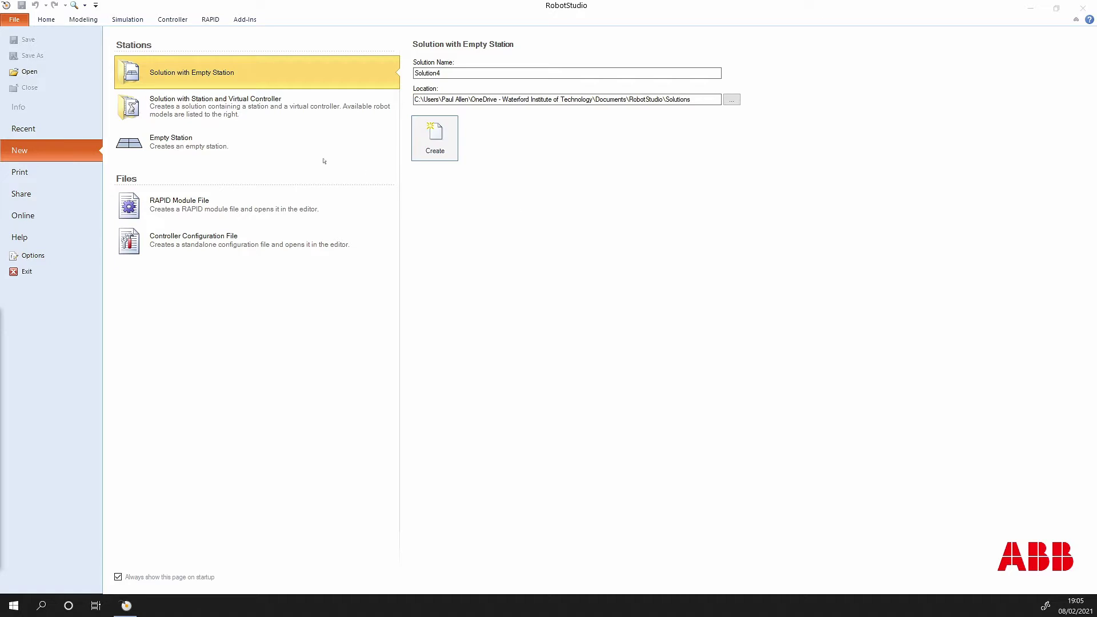
Create a new Empty Station.
{"action": "left_click", "coordinate": [240, 144]}
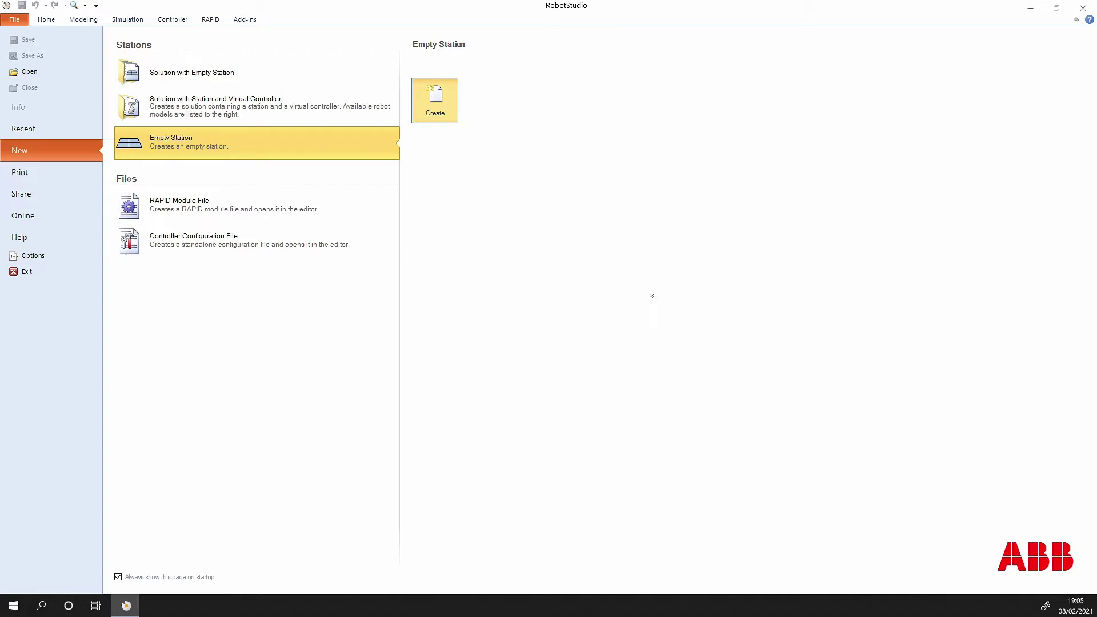
{"action": "left_click", "coordinate": [435, 100]}
Add the IRB 360 robot from the ABB Library with its default configuration.
{"action": "left_click", "coordinate": [17, 54]}
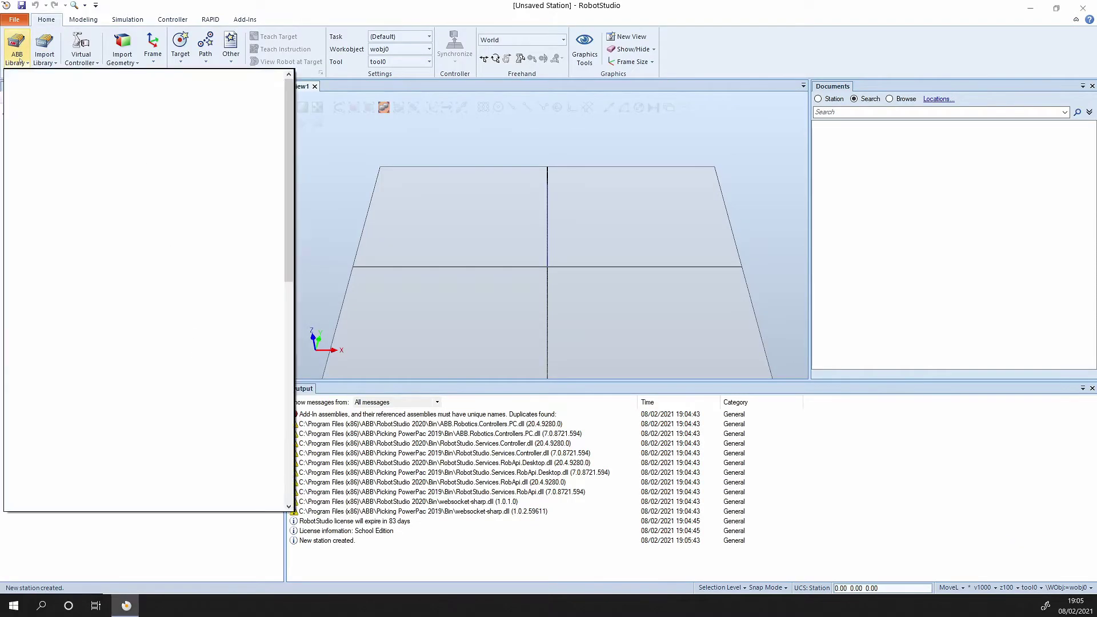
{"action": "scroll", "coordinate": [34, 371], "scroll_direction": "down", "scroll_amount": 3}
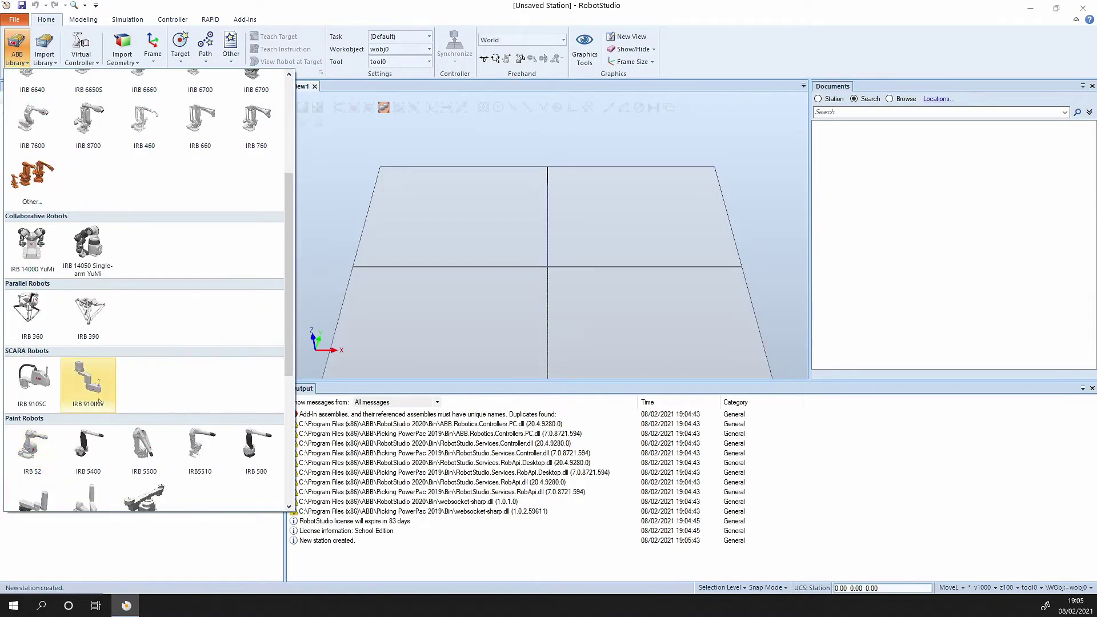
{"action": "scroll", "coordinate": [85, 393], "scroll_direction": "down", "scroll_amount": 2}
{"action": "scroll", "coordinate": [85, 393], "scroll_direction": "up", "scroll_amount": 5}
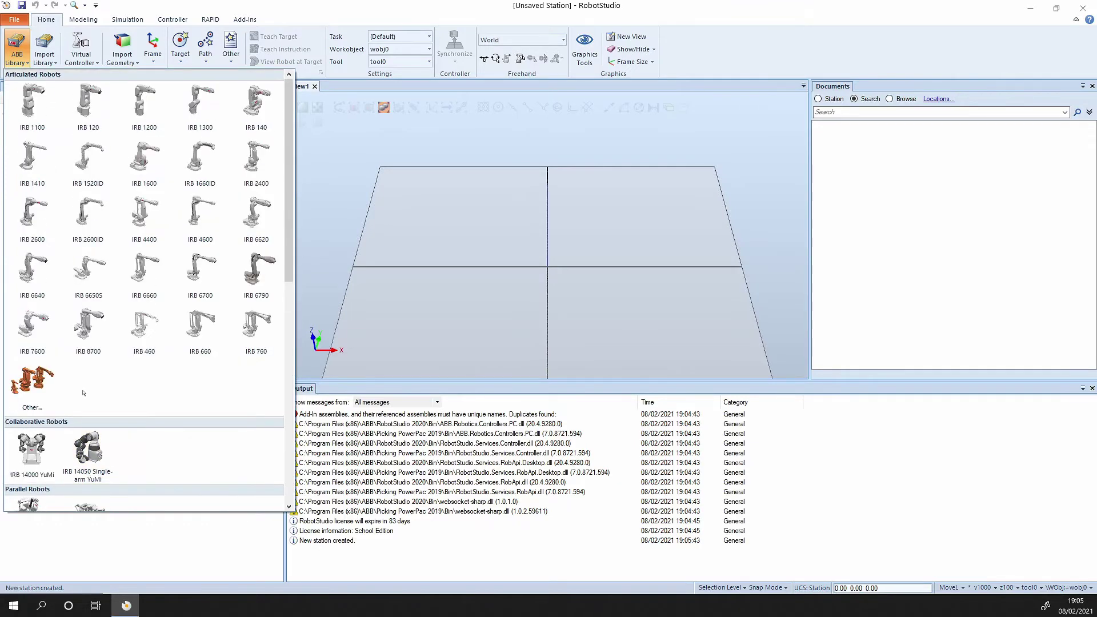
{"action": "scroll", "coordinate": [83, 394], "scroll_direction": "down", "scroll_amount": 7}
{"action": "scroll", "coordinate": [84, 388], "scroll_direction": "up", "scroll_amount": 5}
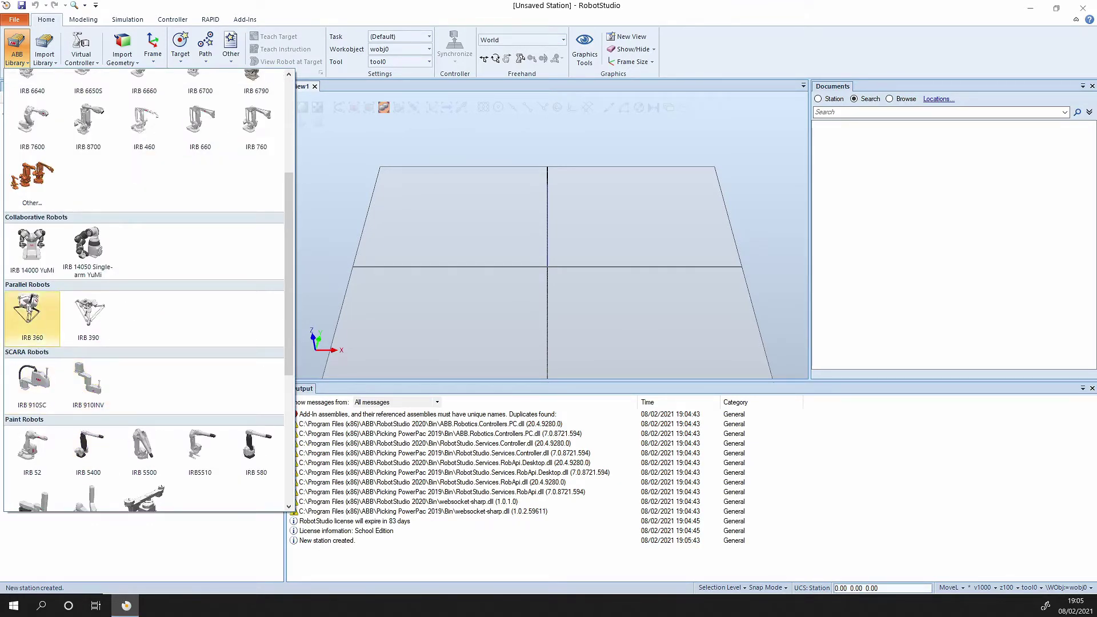
{"action": "left_click", "coordinate": [27, 312]}
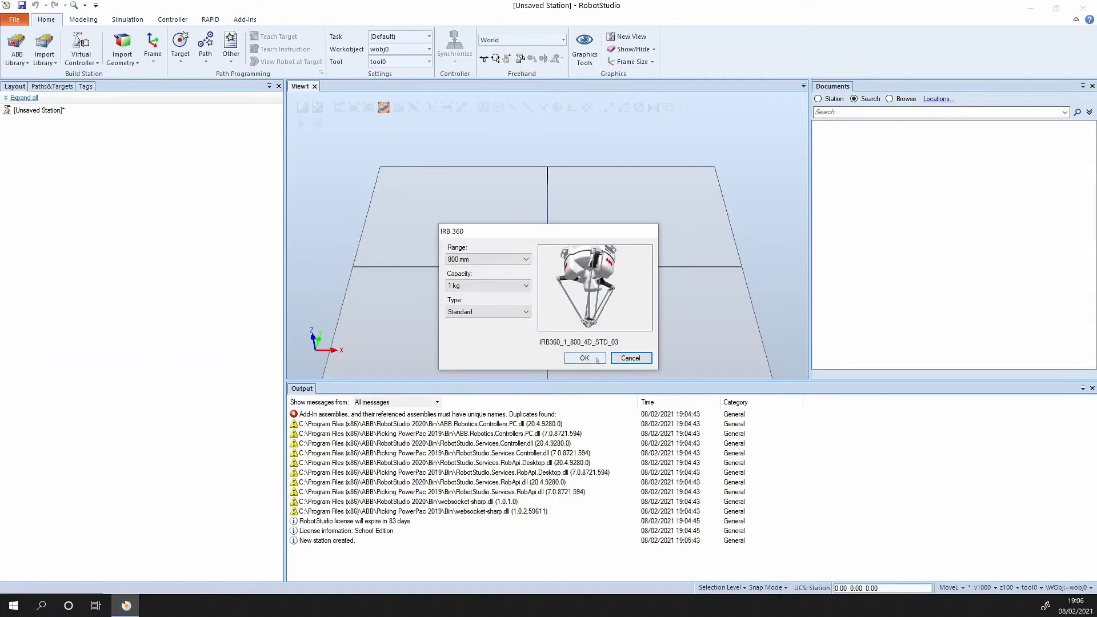
{"action": "left_click", "coordinate": [584, 358]}
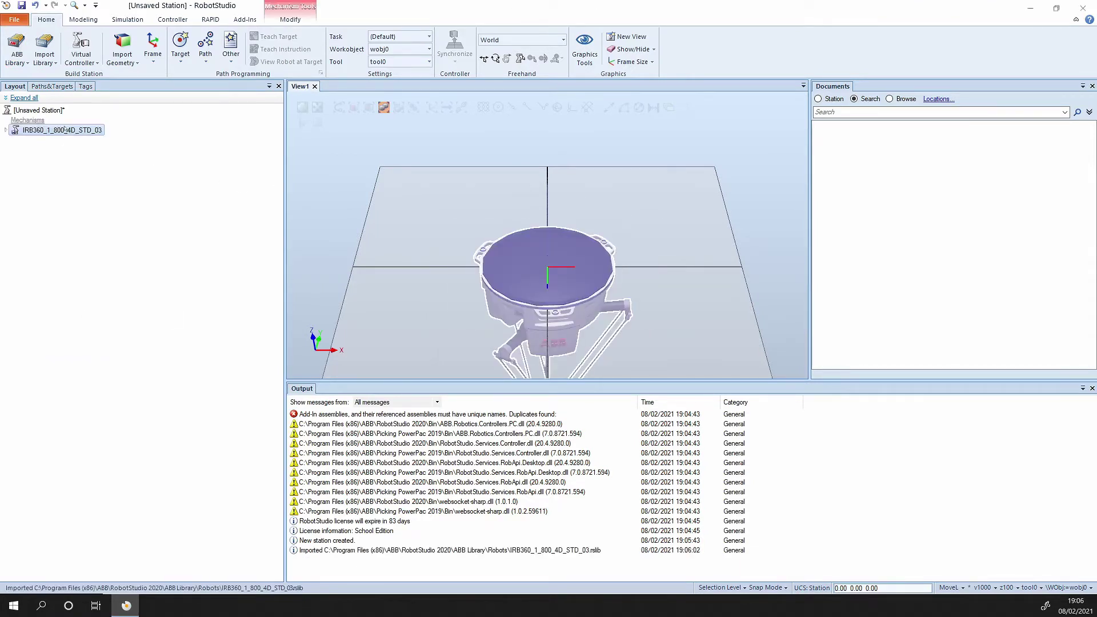
Set the robot's position to Z 1650 mm.
{"action": "right_click", "coordinate": [63, 130]}
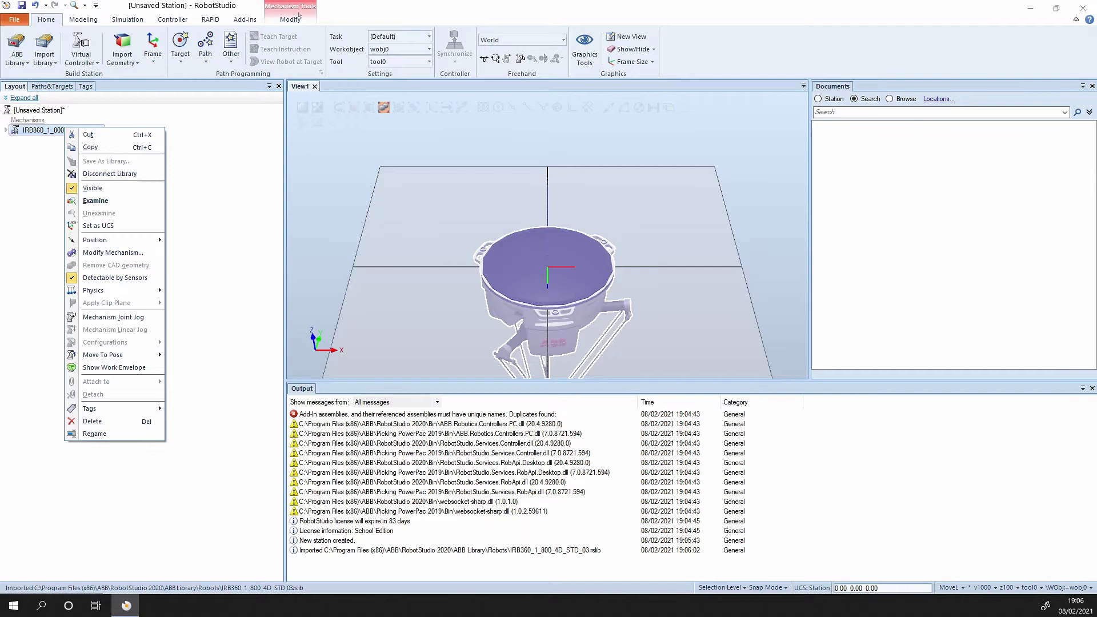
{"action": "left_click", "coordinate": [280, 20]}
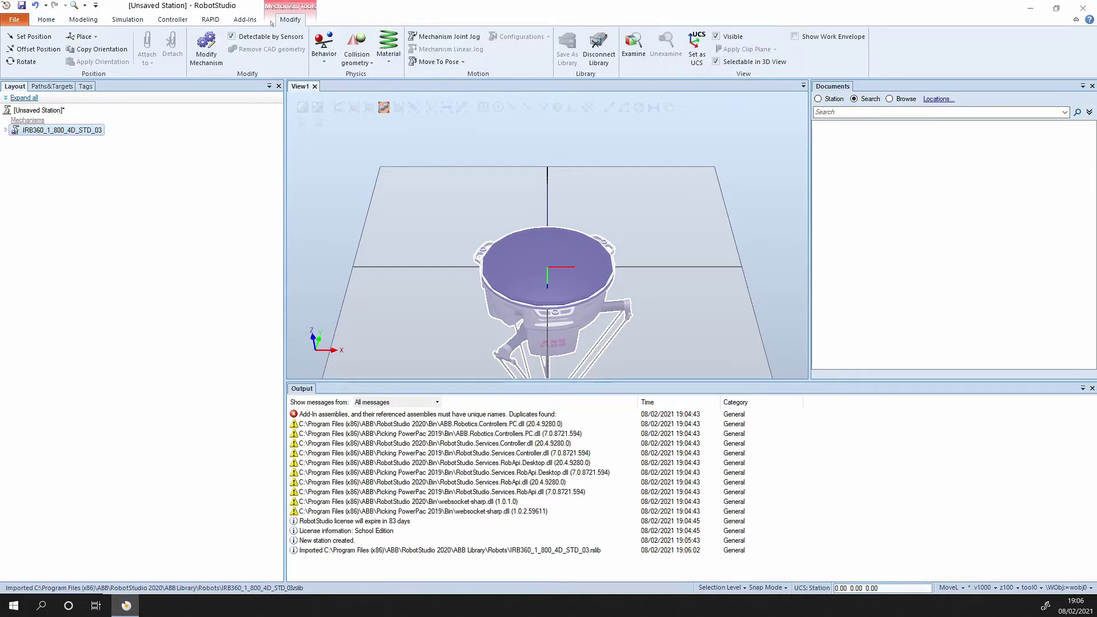
{"action": "left_click", "coordinate": [31, 36]}
{"action": "left_click", "coordinate": [214, 128]}
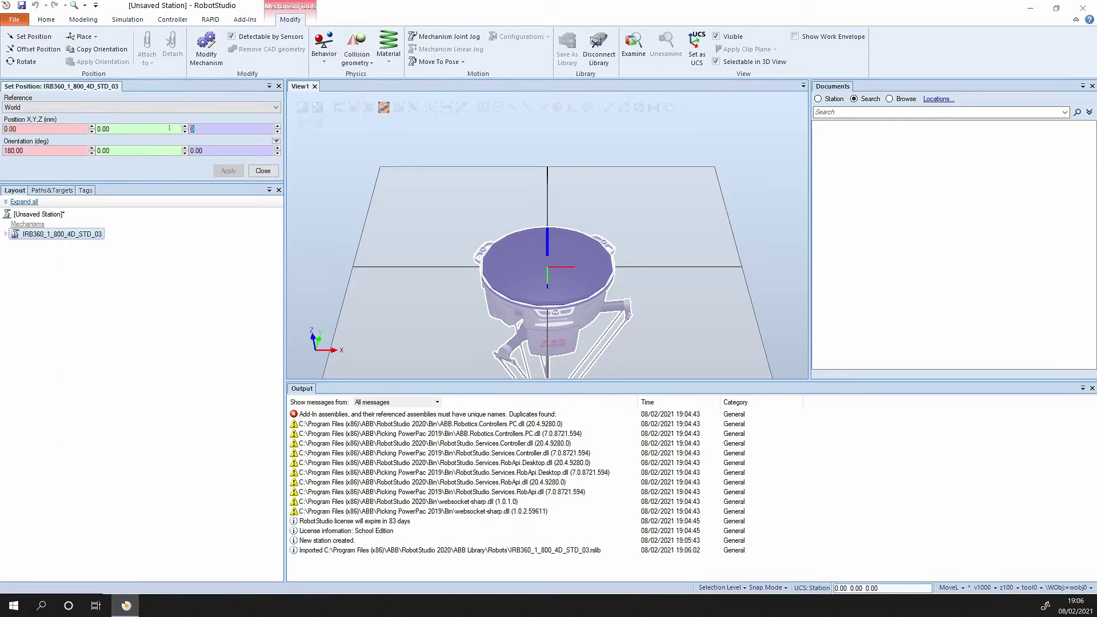
{"action": "type", "text": "1650"}
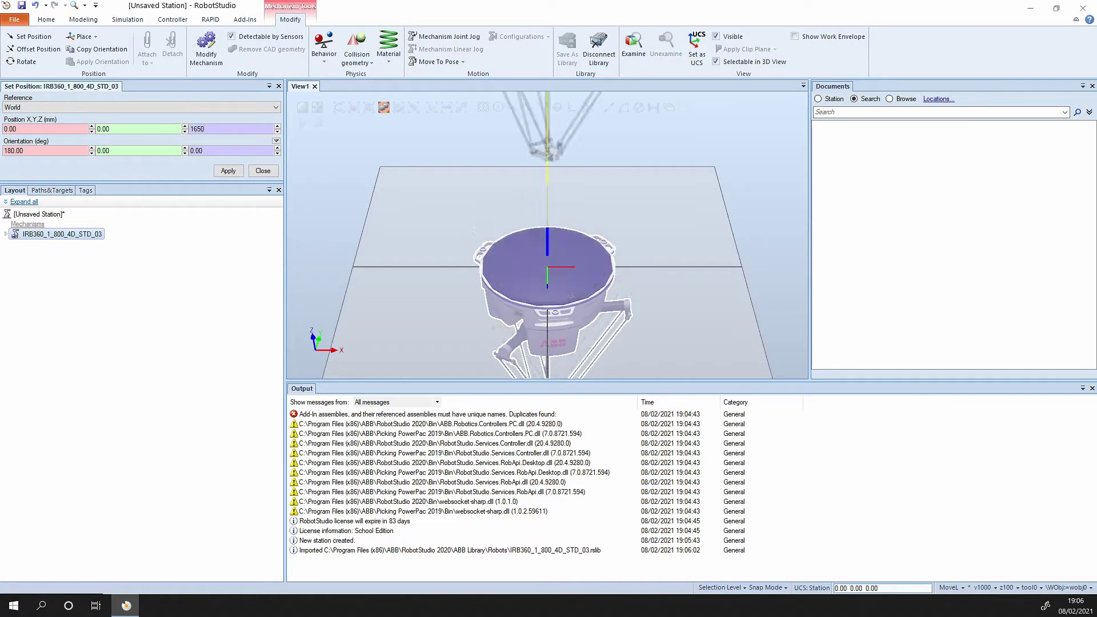
{"action": "left_click", "coordinate": [227, 171]}
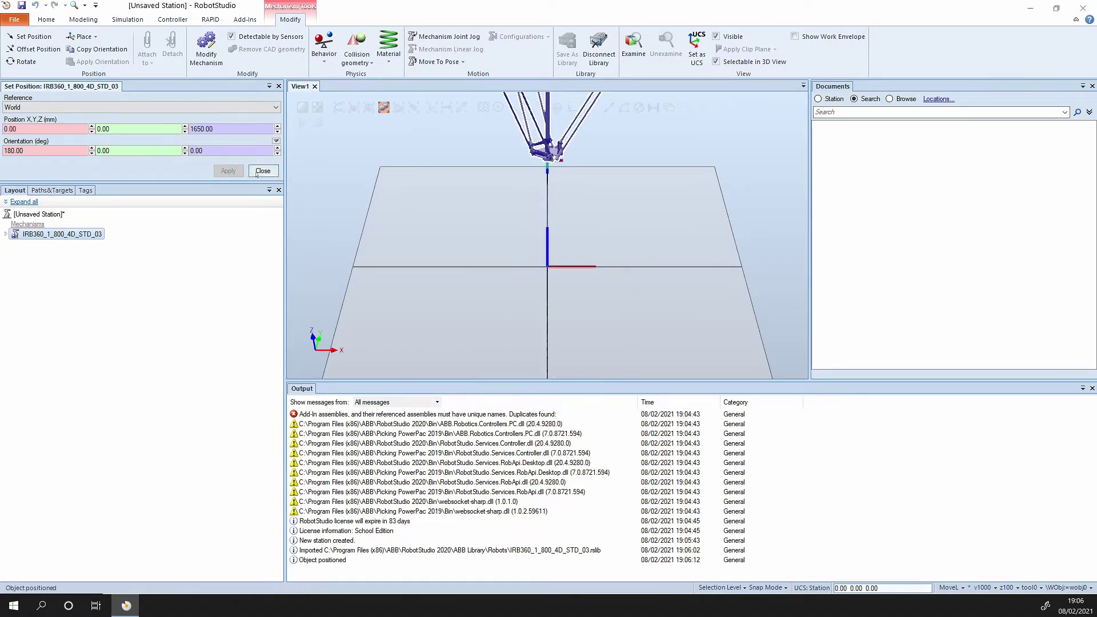
{"action": "left_click", "coordinate": [251, 172]}
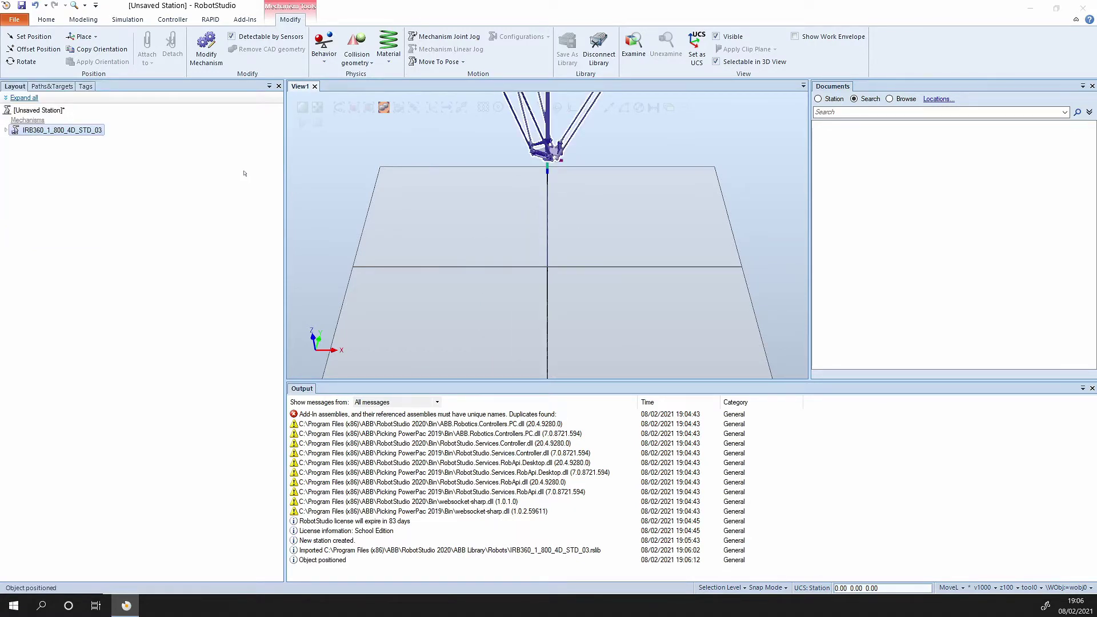
Start a controller from layout for Controller6 on RobotWare 6.11.02.00, up to its options.
{"action": "left_click", "coordinate": [52, 21]}
{"action": "left_click", "coordinate": [80, 52]}
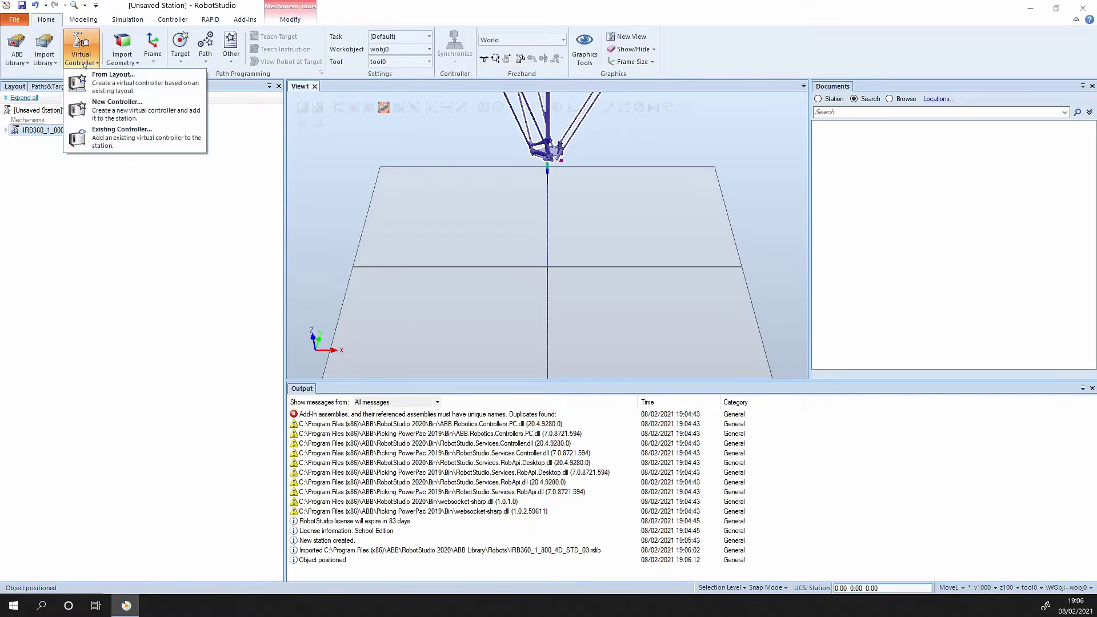
{"action": "left_click", "coordinate": [109, 77]}
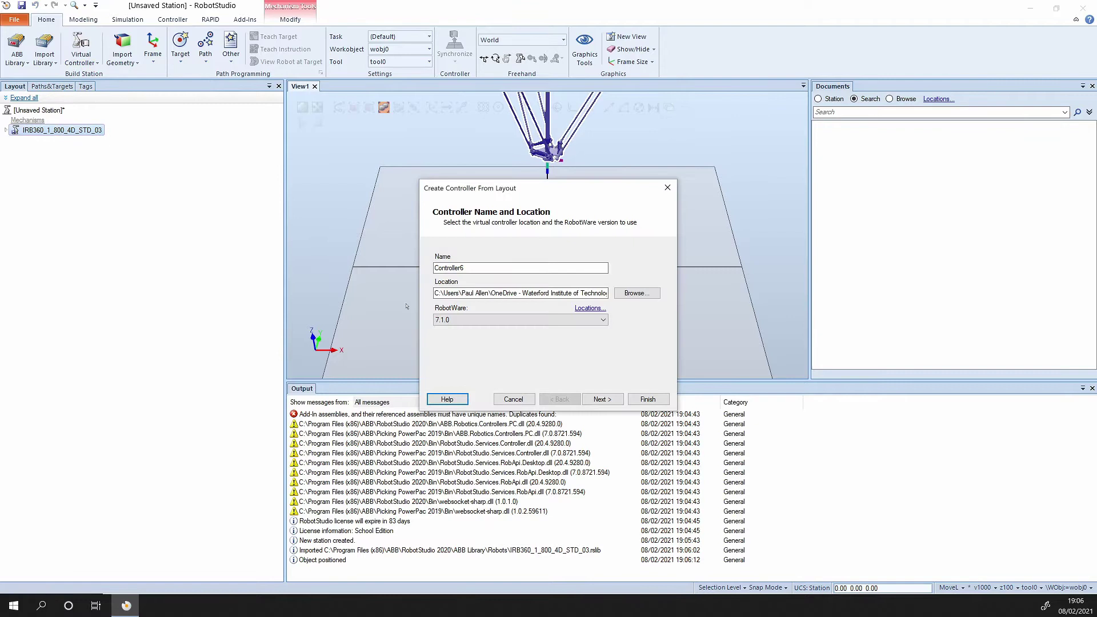
{"action": "left_click", "coordinate": [458, 320]}
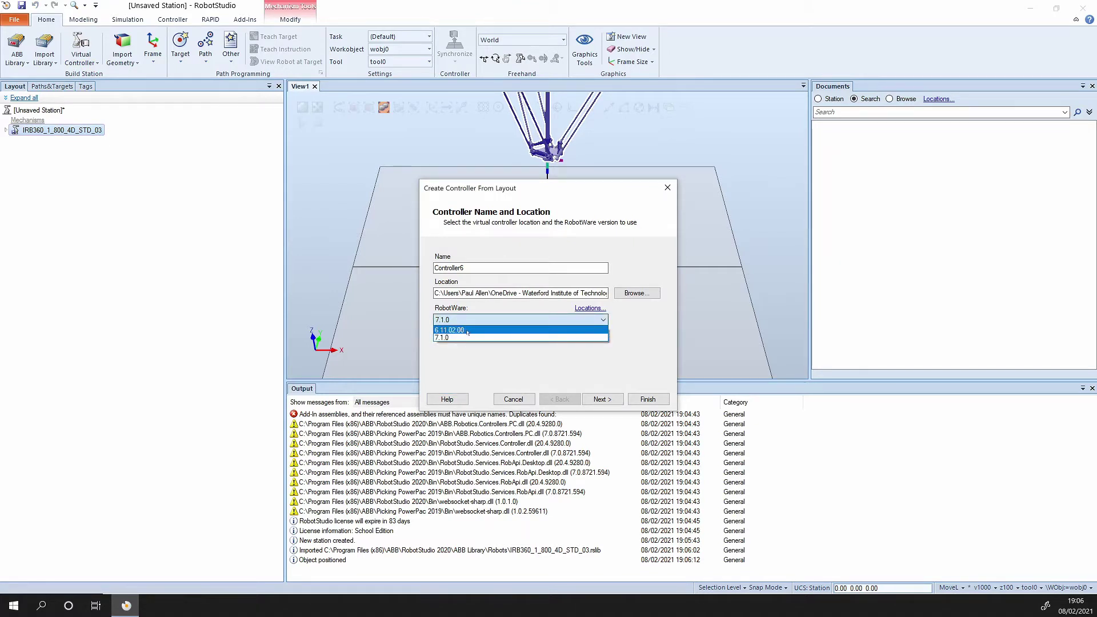
{"action": "left_click", "coordinate": [468, 331]}
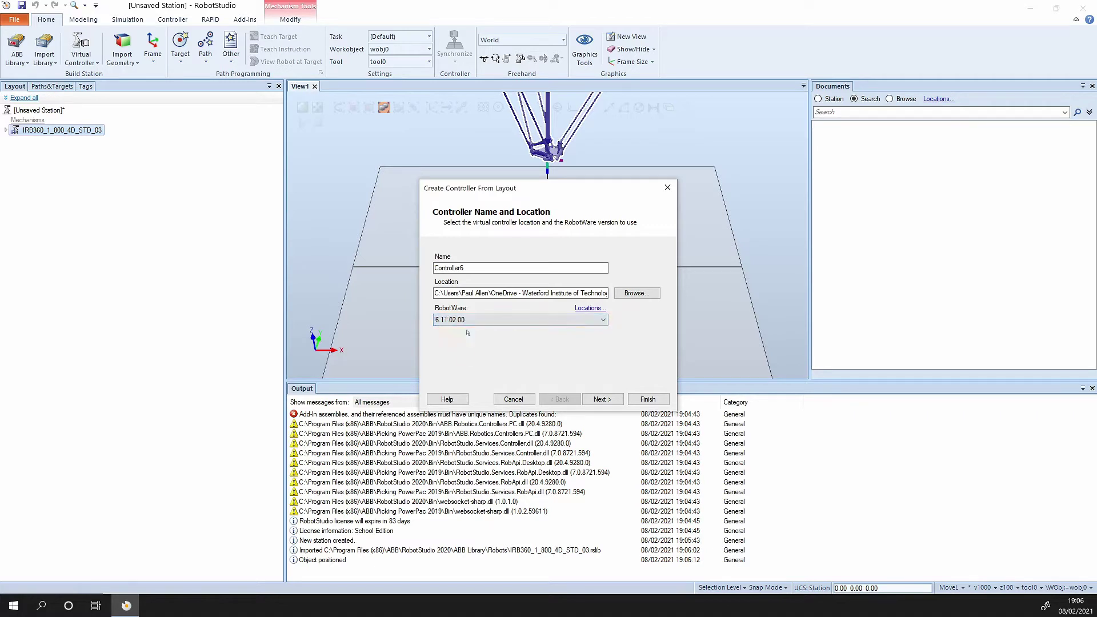
{"action": "left_click", "coordinate": [594, 399]}
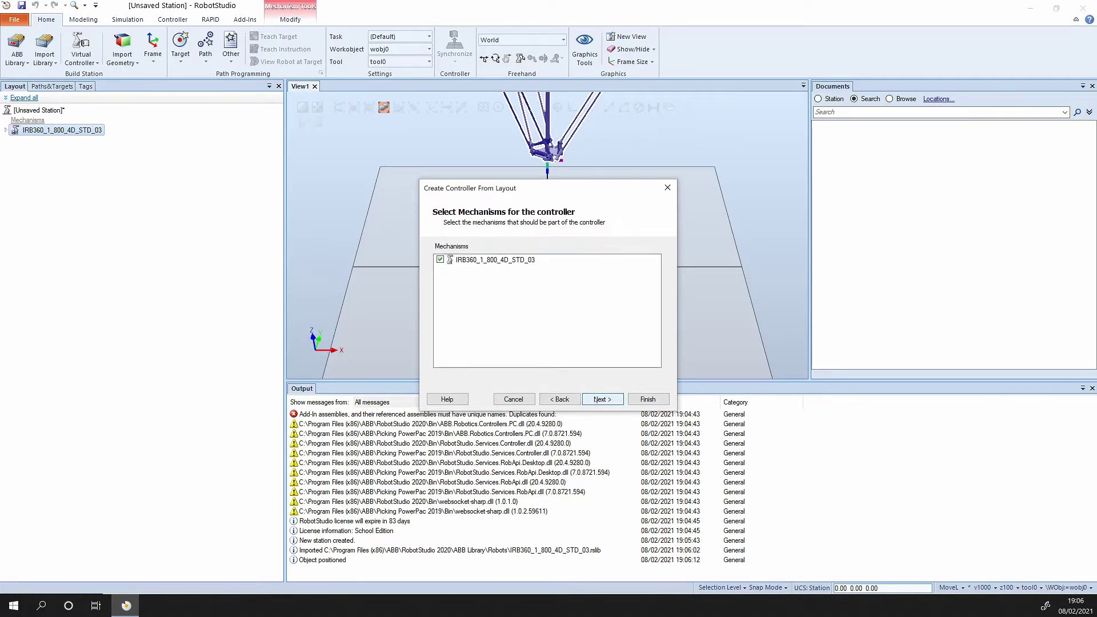
{"action": "left_click", "coordinate": [596, 399]}
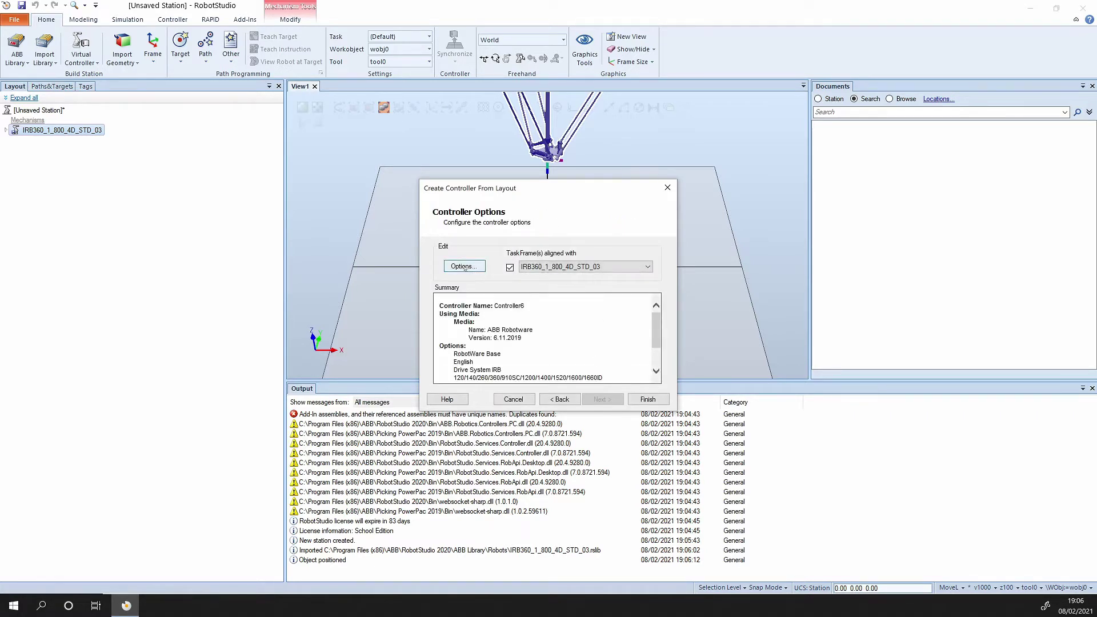
{"action": "left_click", "coordinate": [465, 267]}
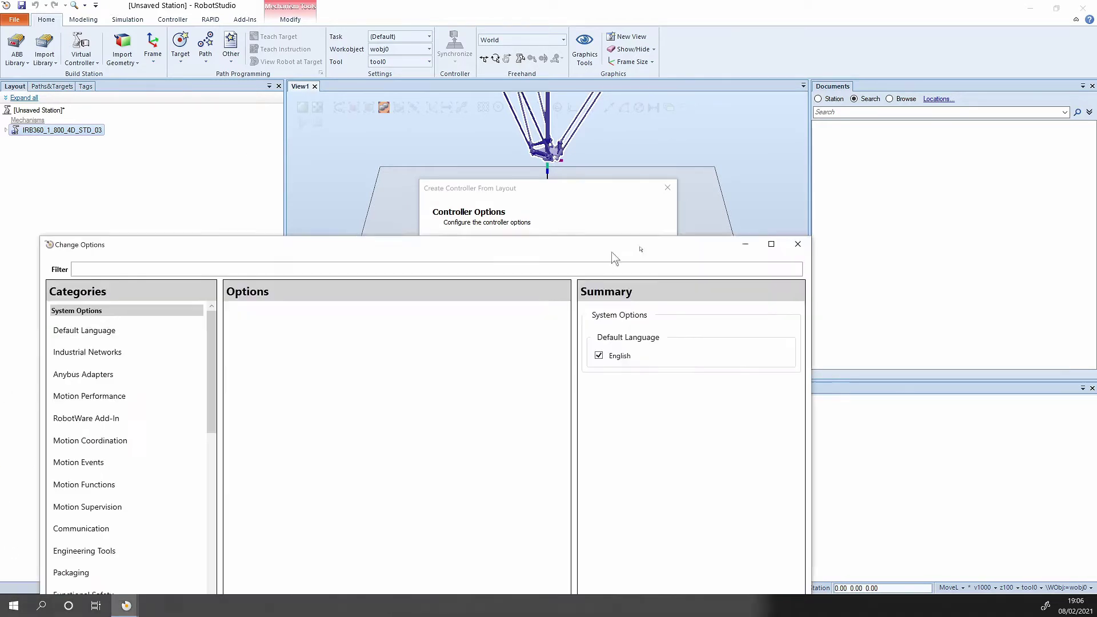
Enable the 709-1 DeviceNet Master/Slave option under Industrial Networks.
{"action": "left_click_drag", "start_coordinate": [612, 252], "coordinate": [698, 93]}
{"action": "left_click", "coordinate": [154, 190]}
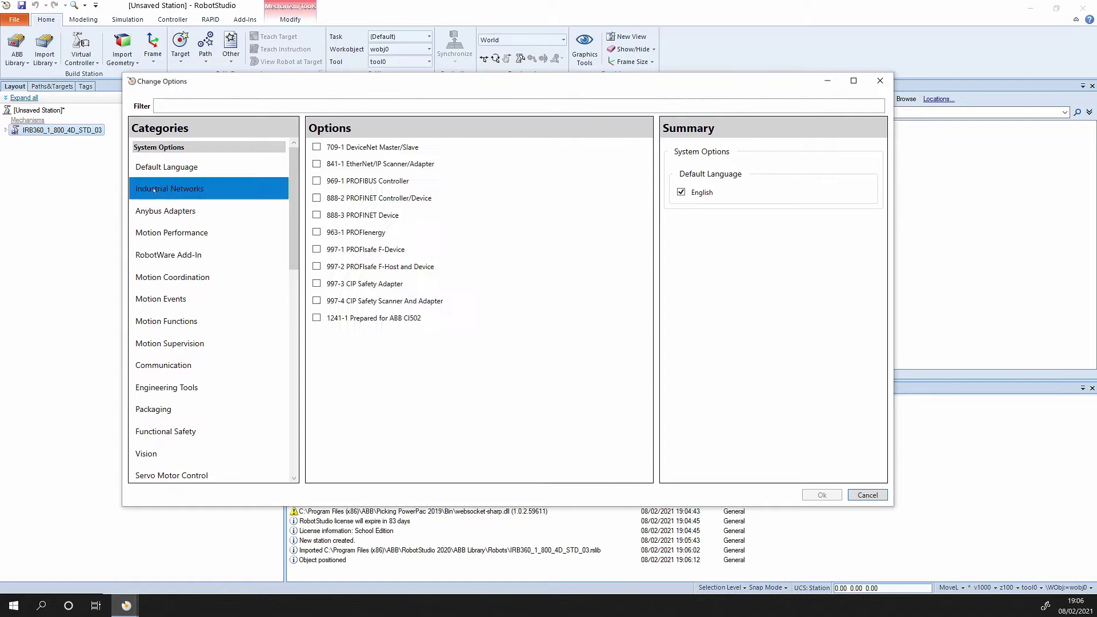
{"action": "left_click", "coordinate": [316, 147]}
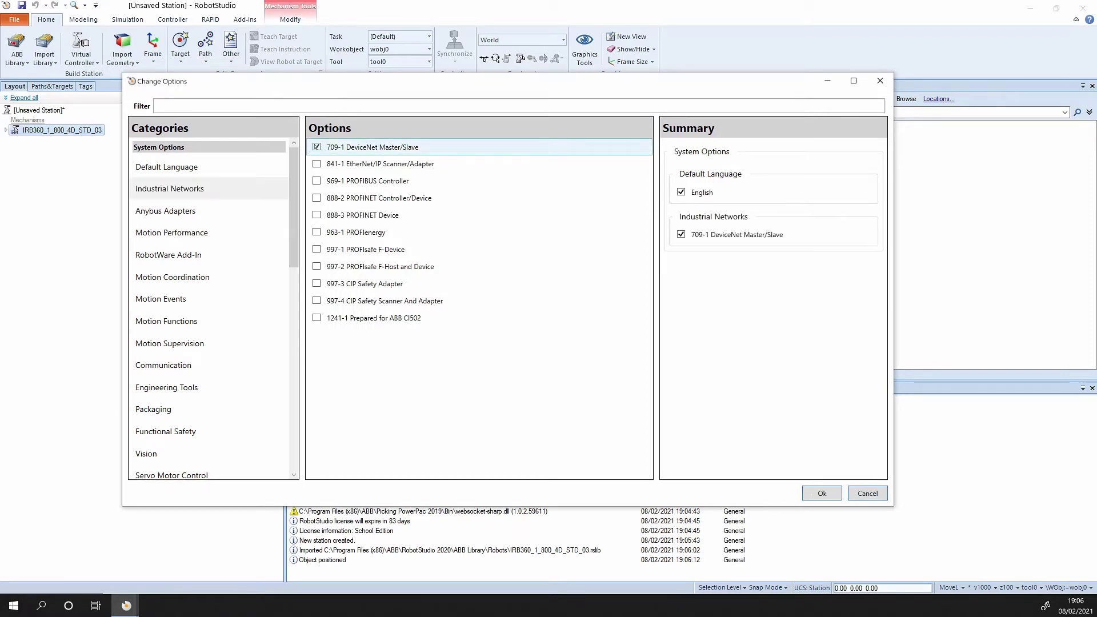
{"action": "left_click_drag", "start_coordinate": [288, 243], "coordinate": [286, 288]}
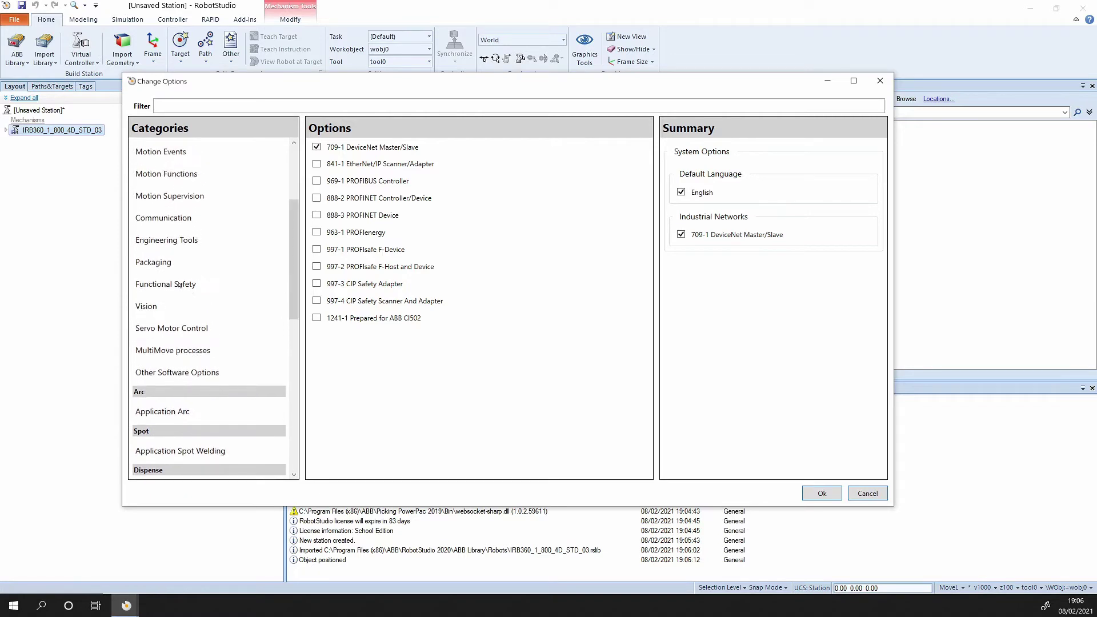
Enable PickMaster 3, two conveyor work areas and one local I/O base device, then confirm.
{"action": "left_click", "coordinate": [148, 263]}
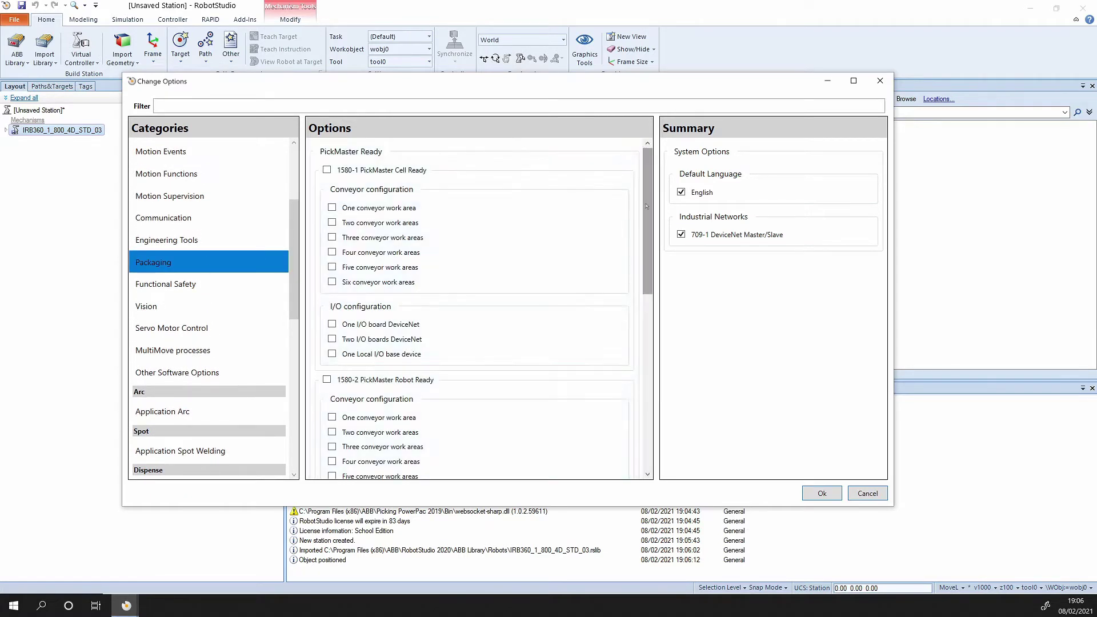
{"action": "left_click_drag", "start_coordinate": [647, 206], "coordinate": [617, 382]}
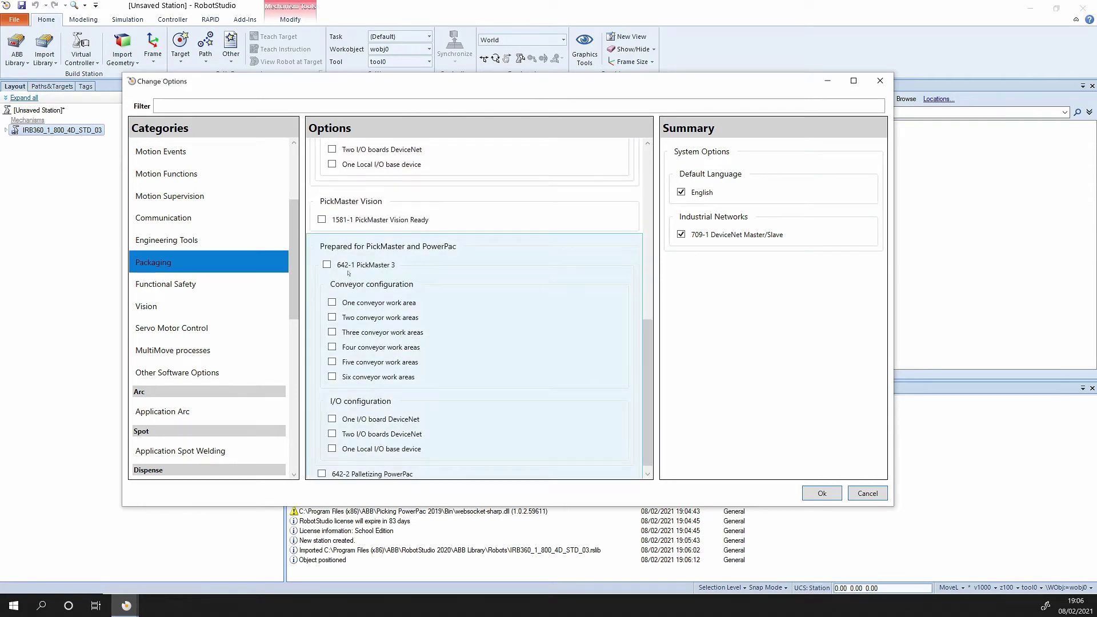
{"action": "left_click", "coordinate": [327, 265]}
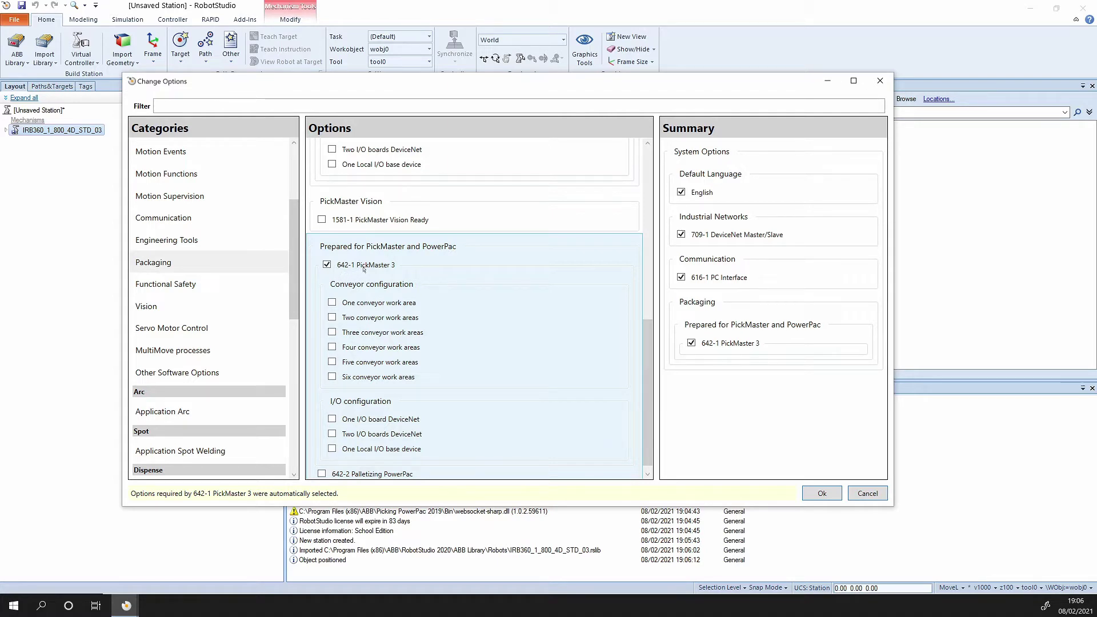
{"action": "left_click", "coordinate": [332, 318]}
{"action": "left_click_drag", "start_coordinate": [644, 352], "coordinate": [644, 355]}
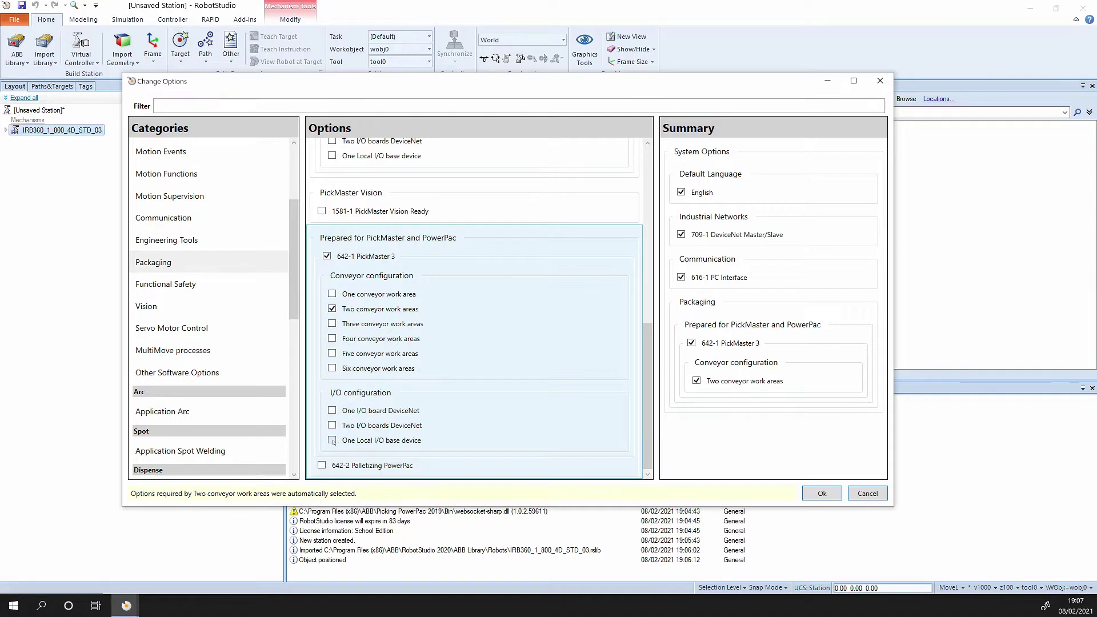
{"action": "left_click", "coordinate": [332, 441]}
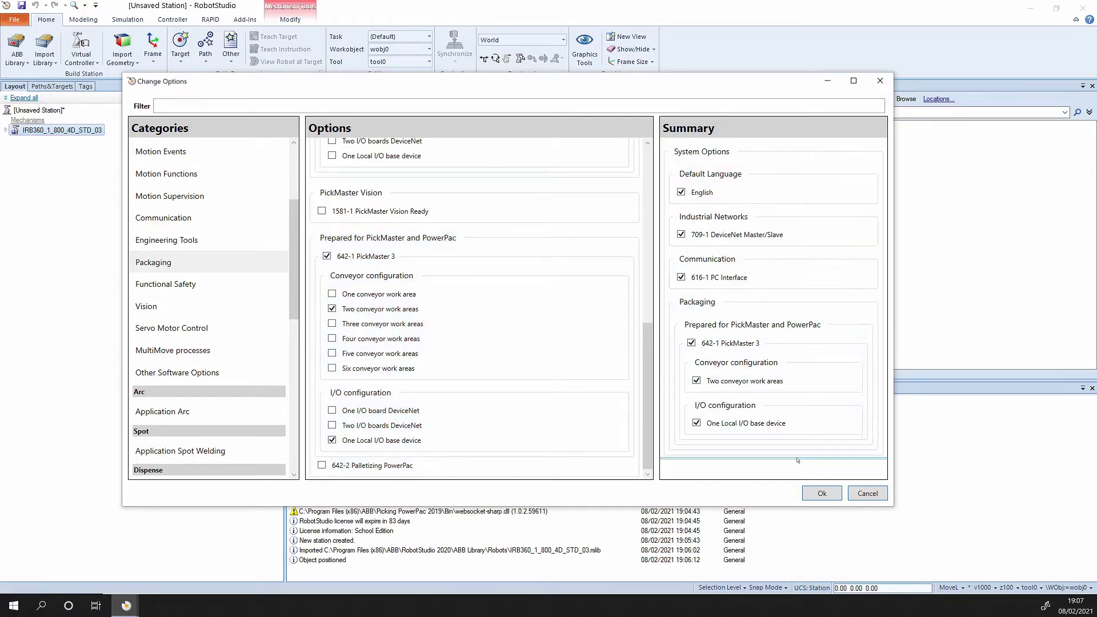
{"action": "left_click", "coordinate": [822, 494]}
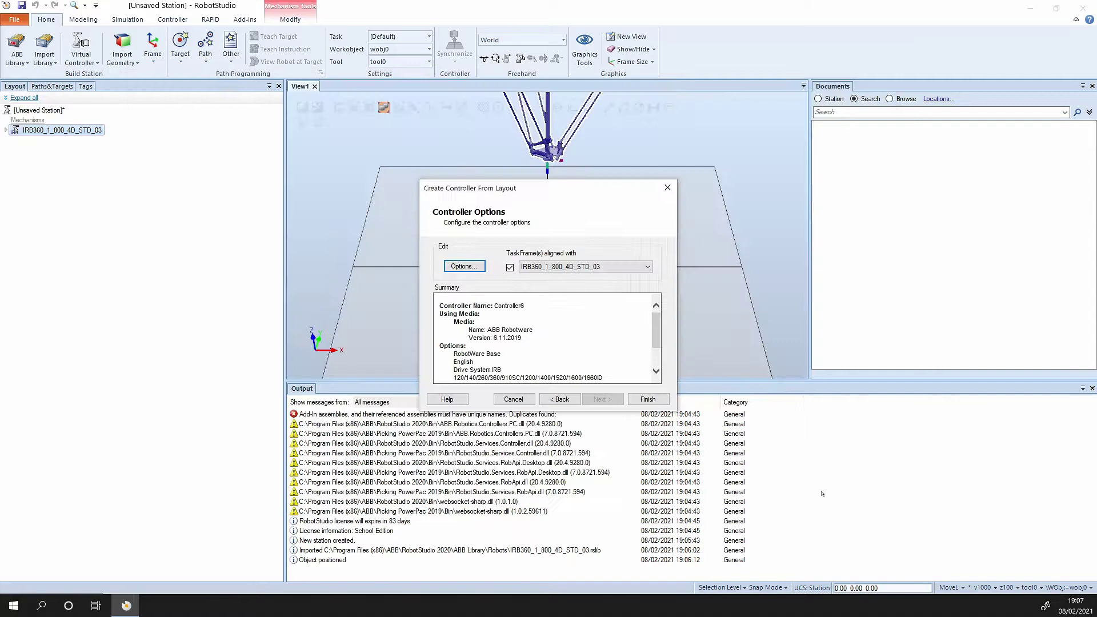
Finish creating Controller6 and launch the Picking PowerPac from Add-Ins.
{"action": "left_click", "coordinate": [647, 399]}
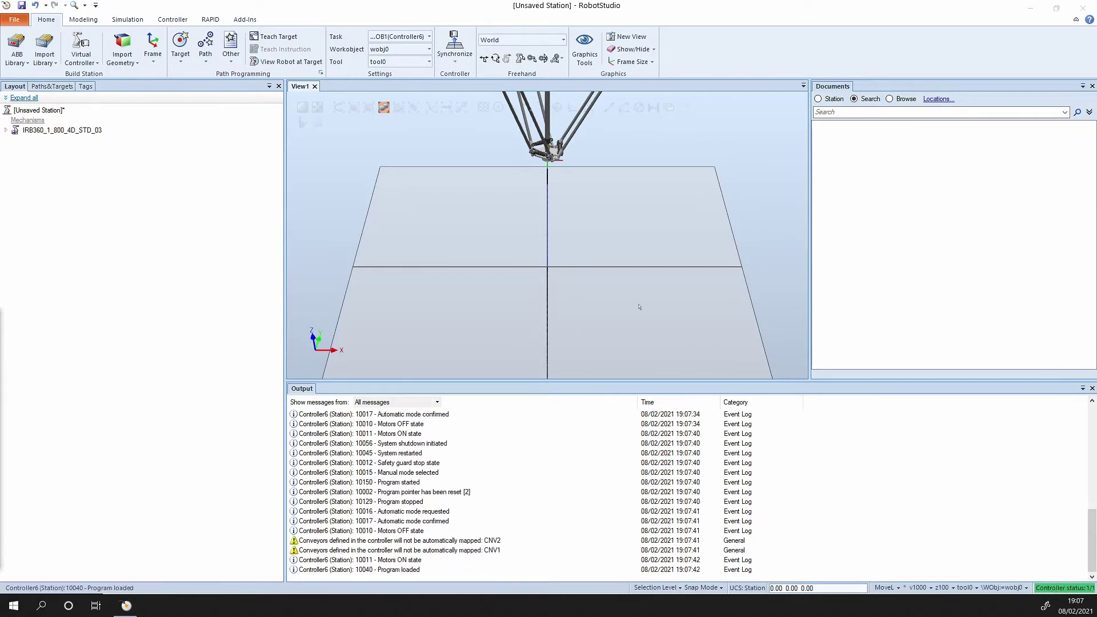
{"action": "left_click", "coordinate": [246, 20]}
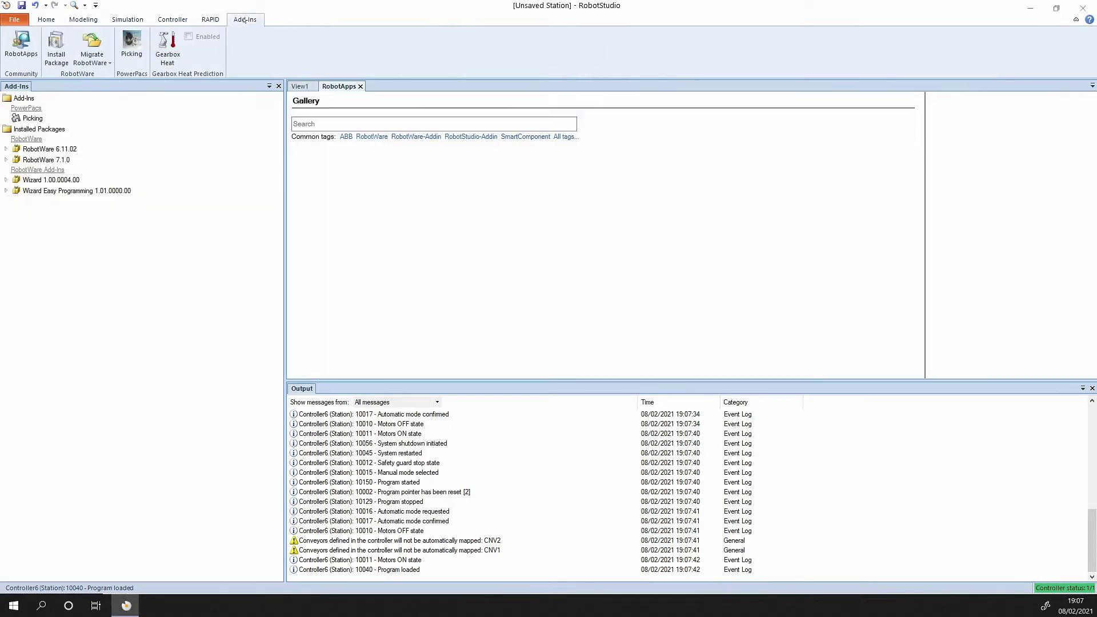
{"action": "left_click", "coordinate": [131, 46]}
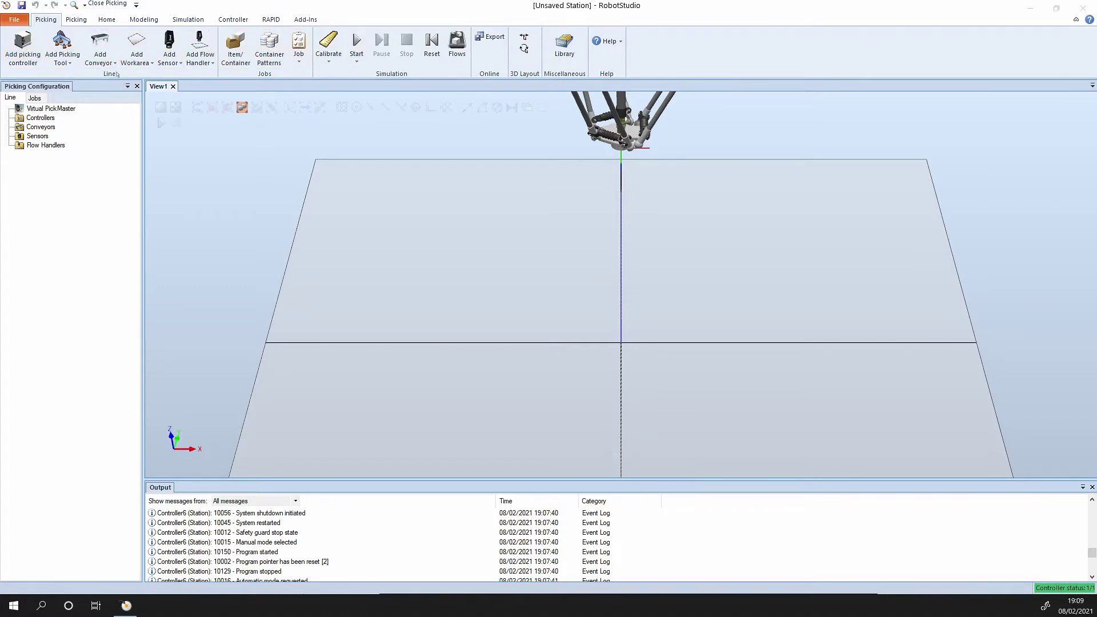
Add Controller6 as the picking controller with T_ROB1, CNV1 and CNV2.
{"action": "left_click", "coordinate": [23, 47]}
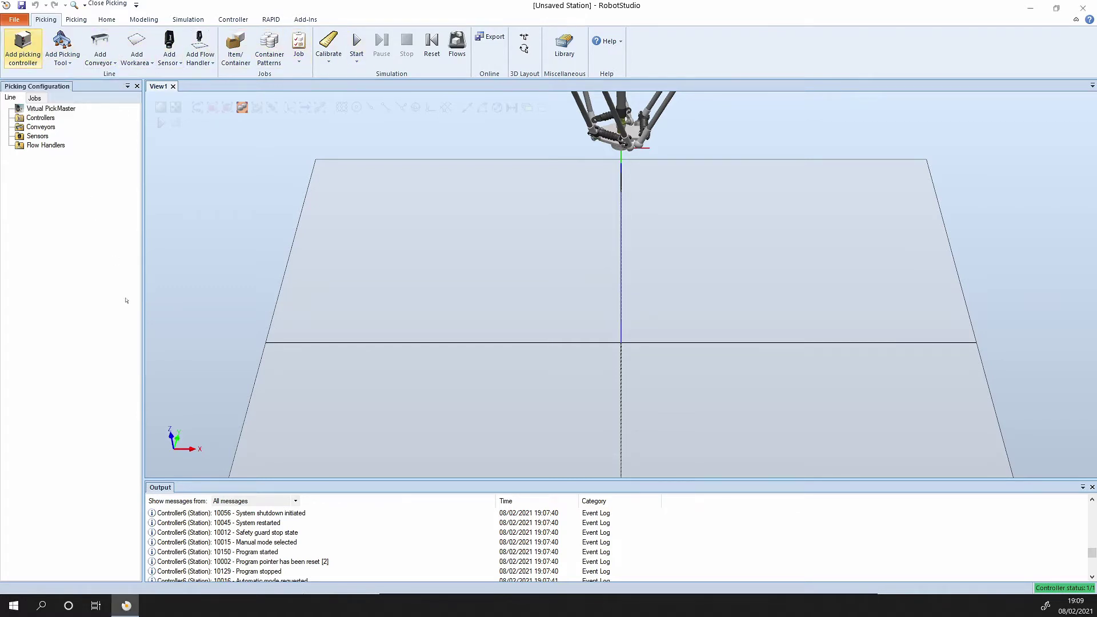
{"action": "left_click_drag", "start_coordinate": [241, 300], "coordinate": [324, 146]}
{"action": "left_click", "coordinate": [238, 196]}
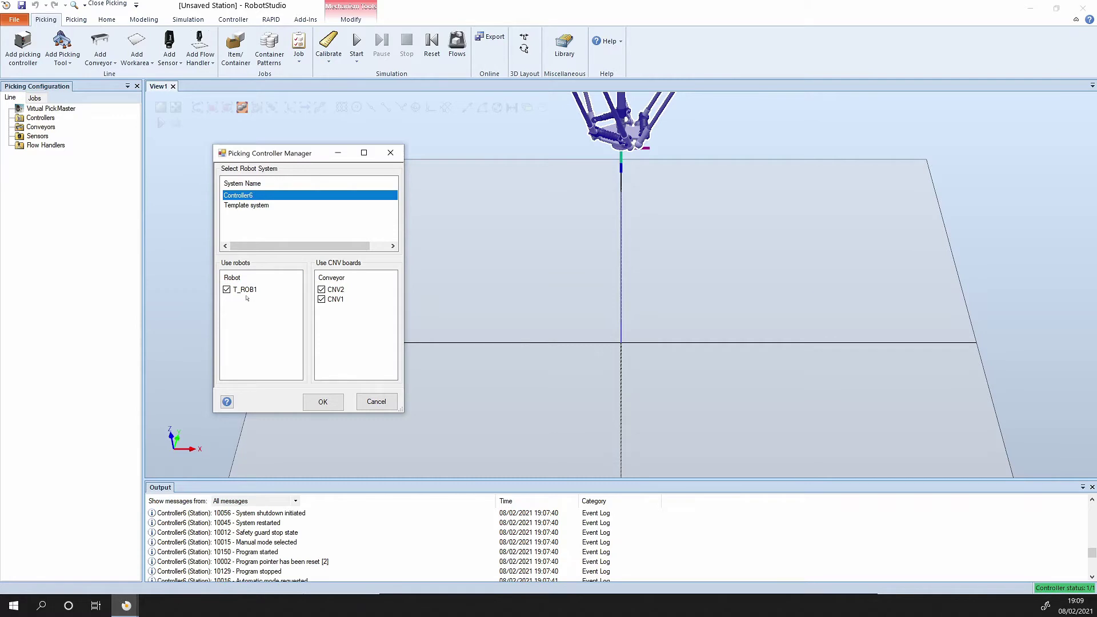
{"action": "left_click", "coordinate": [322, 402]}
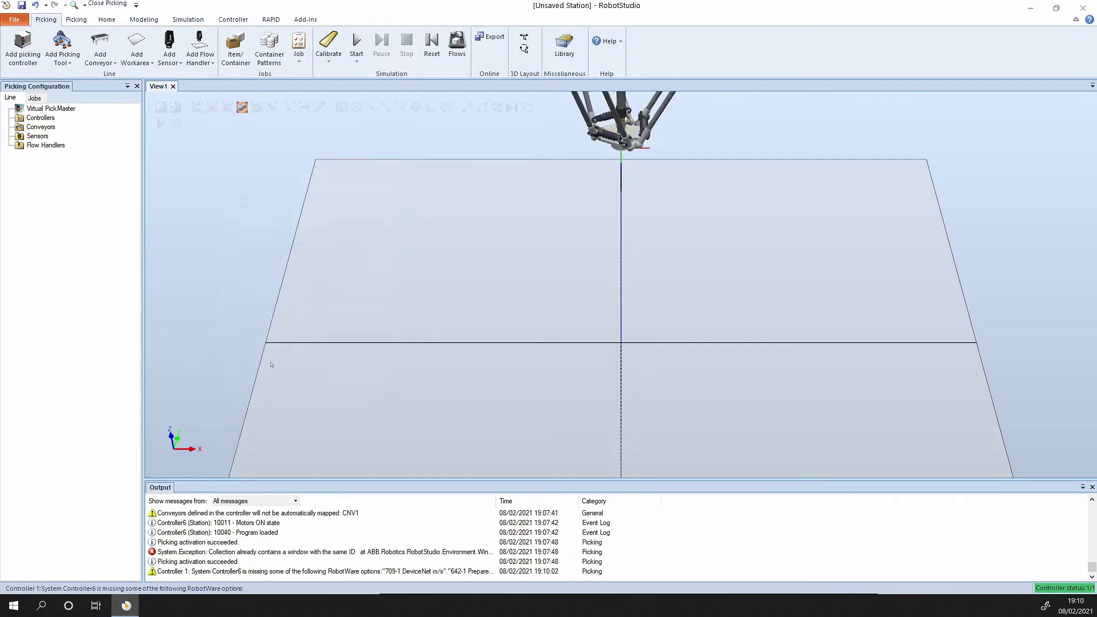
Mount a Vacuum 1x1 picking tool, Tool 1, on the robot.
{"action": "left_click", "coordinate": [59, 51]}
{"action": "mouse_move", "coordinate": [69, 75]}
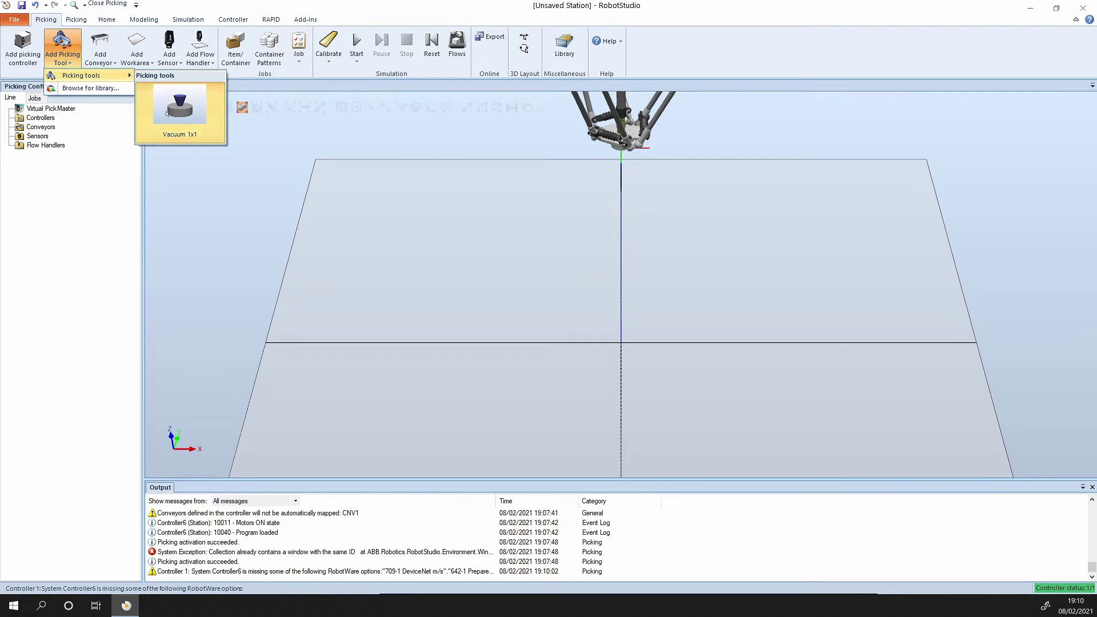
{"action": "left_click", "coordinate": [167, 113]}
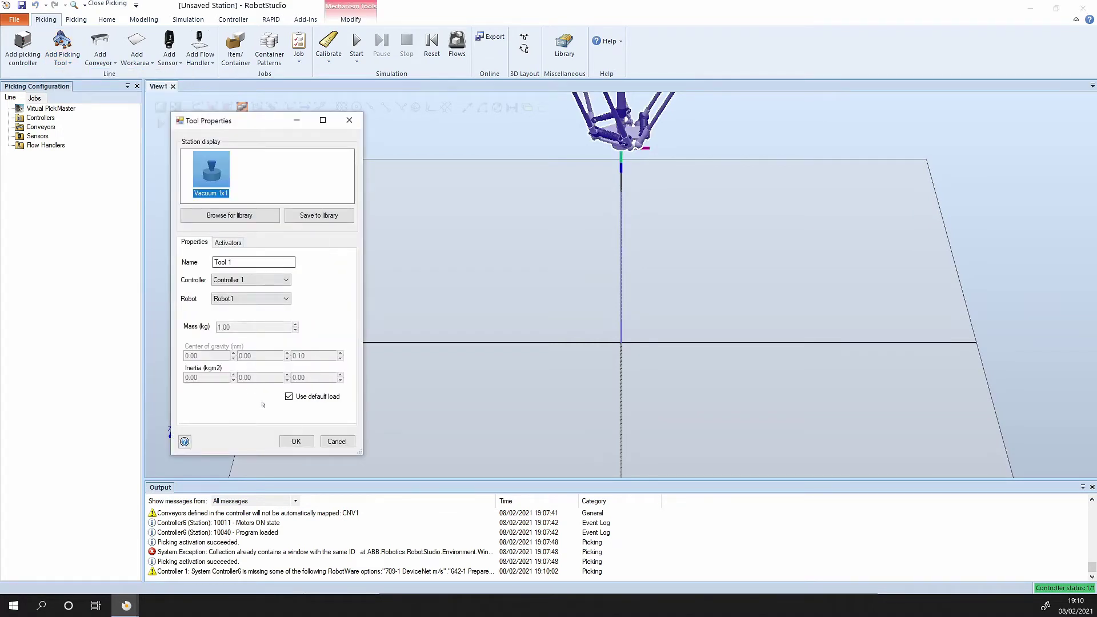
{"action": "left_click", "coordinate": [296, 441]}
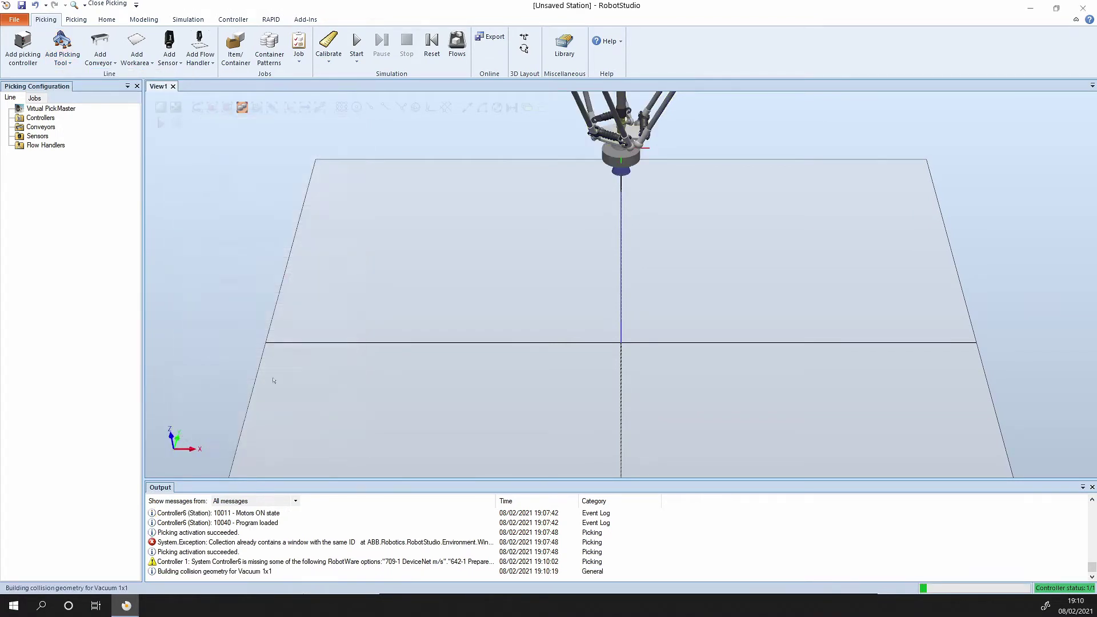
Add a 3000×400×500 SC_BeltConveyor, Conveyor 1, positioned at X -2000.
{"action": "left_click", "coordinate": [105, 51]}
{"action": "mouse_move", "coordinate": [115, 75]}
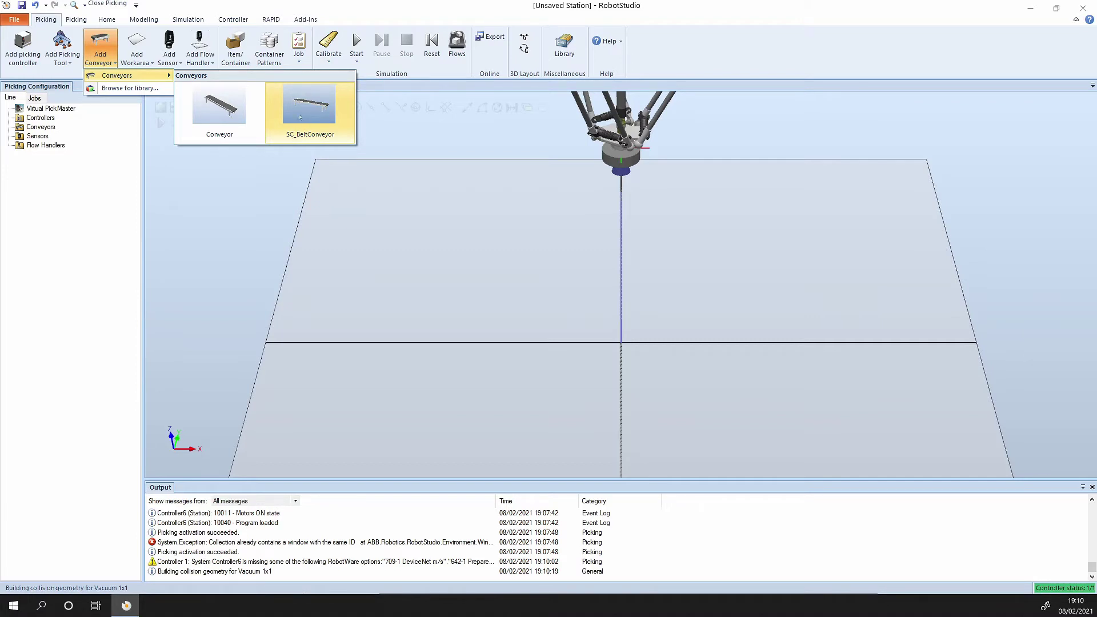
{"action": "left_click", "coordinate": [300, 117]}
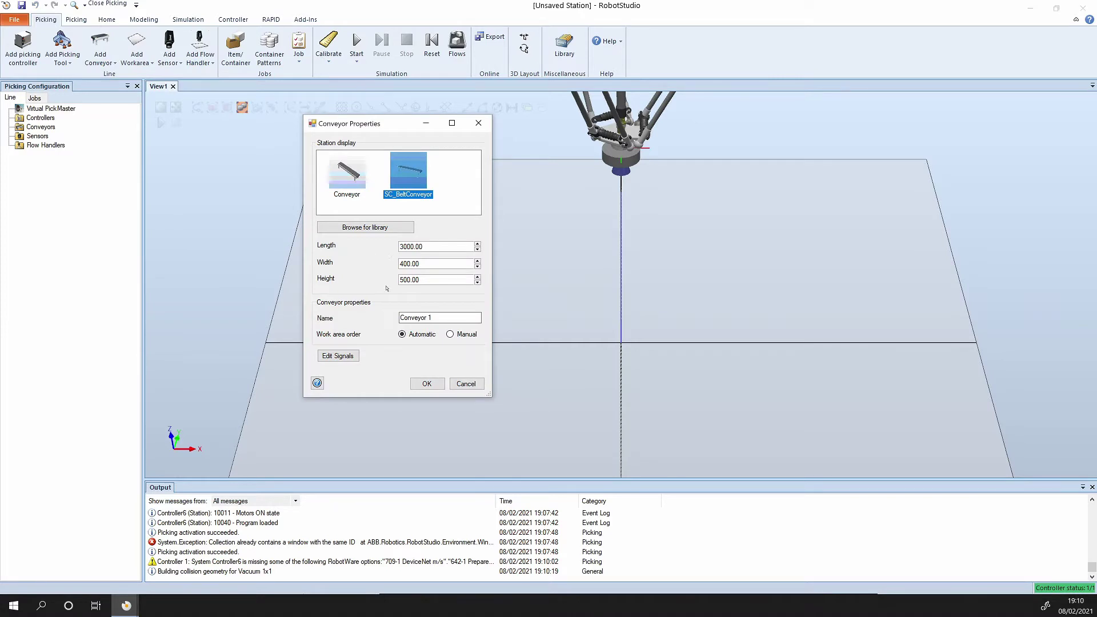
{"action": "left_click", "coordinate": [427, 384]}
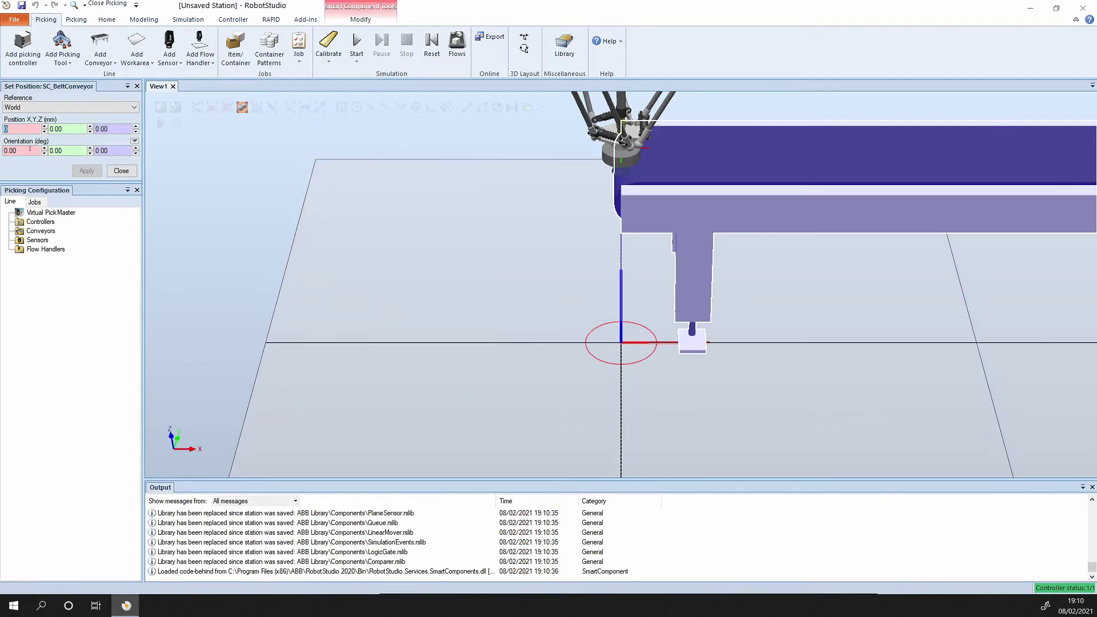
{"action": "type", "text": "-2000"}
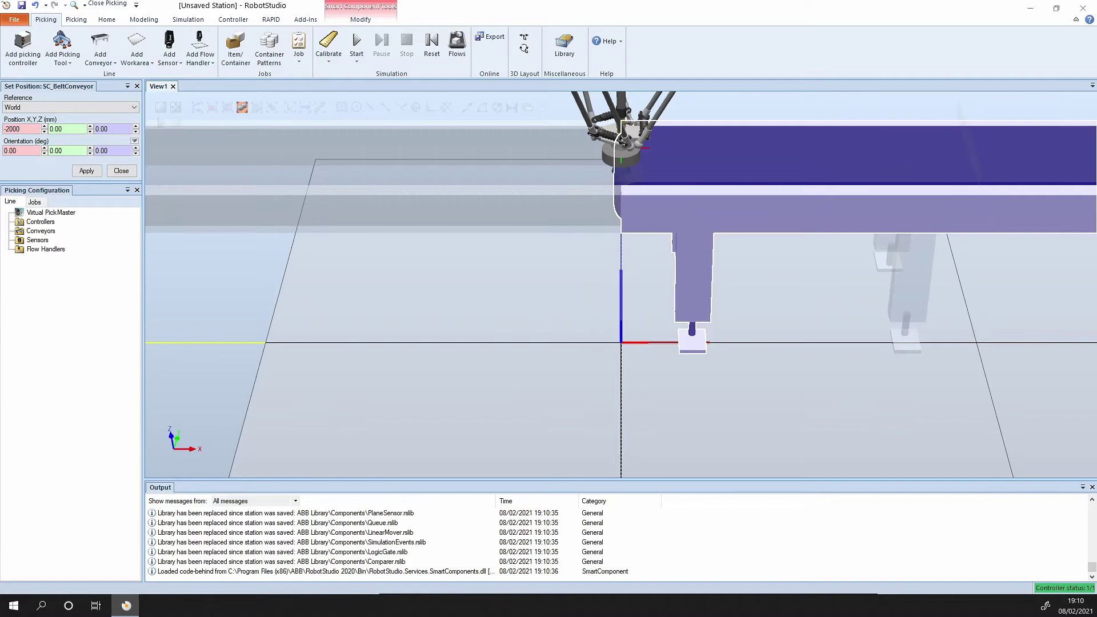
{"action": "left_click", "coordinate": [96, 174]}
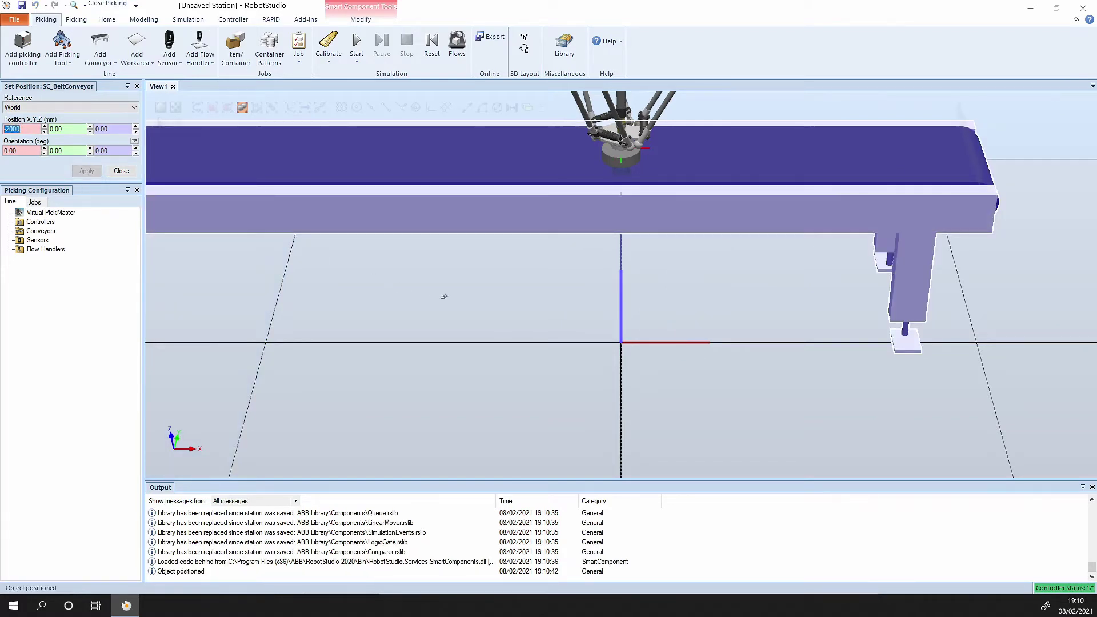
Add a second SC_BeltConveyor named Conveyor 2.
{"action": "left_click", "coordinate": [351, 55]}
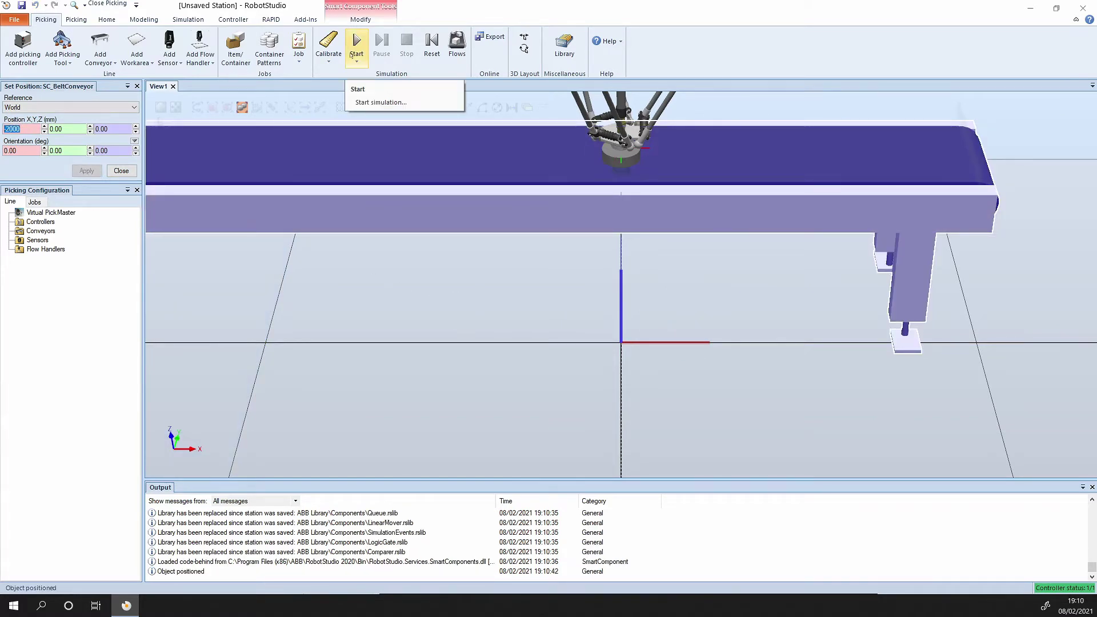
{"action": "left_click", "coordinate": [100, 54]}
{"action": "left_click", "coordinate": [100, 57]}
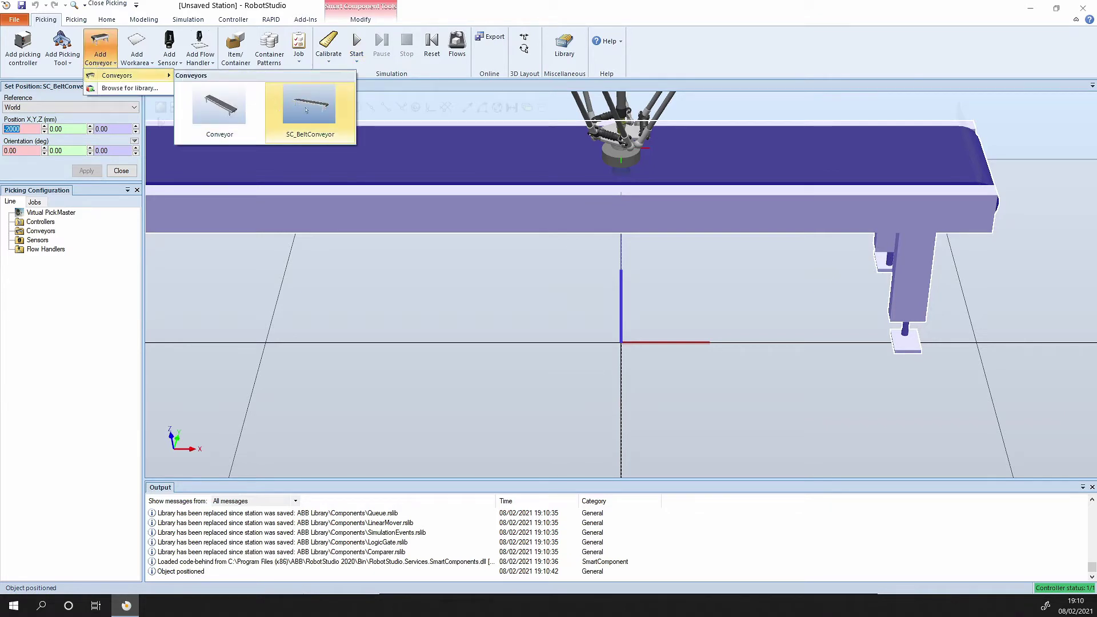
{"action": "left_click", "coordinate": [307, 111]}
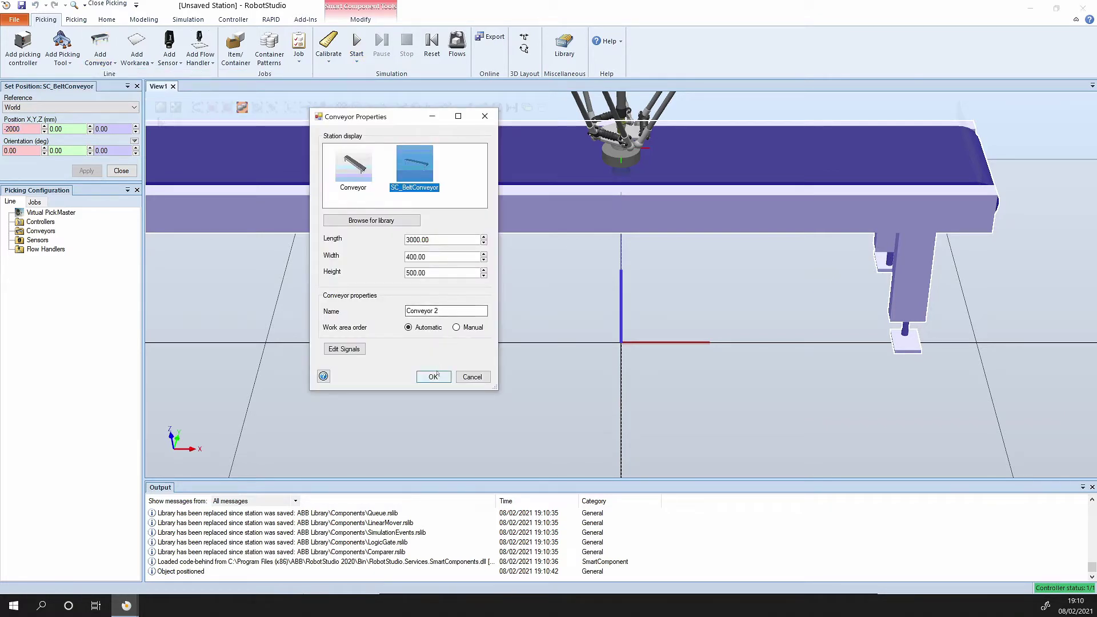
{"action": "left_click", "coordinate": [441, 315]}
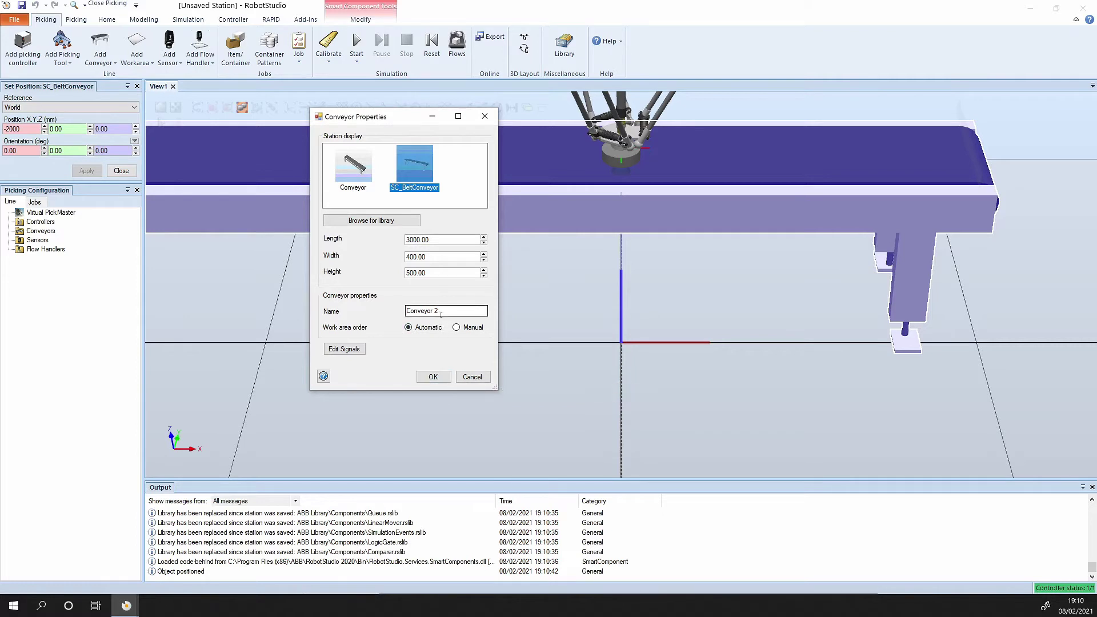
{"action": "left_click", "coordinate": [433, 377]}
Position Conveyor 2 at X -2000, Y -400.
{"action": "type", "text": "-"}
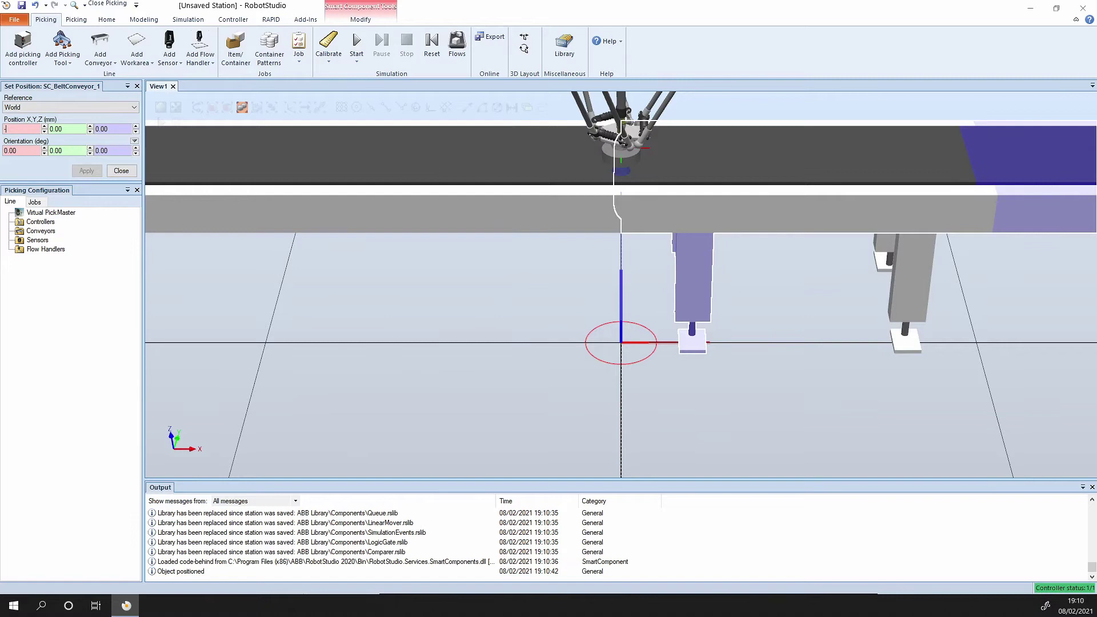
{"action": "type", "text": "2000"}
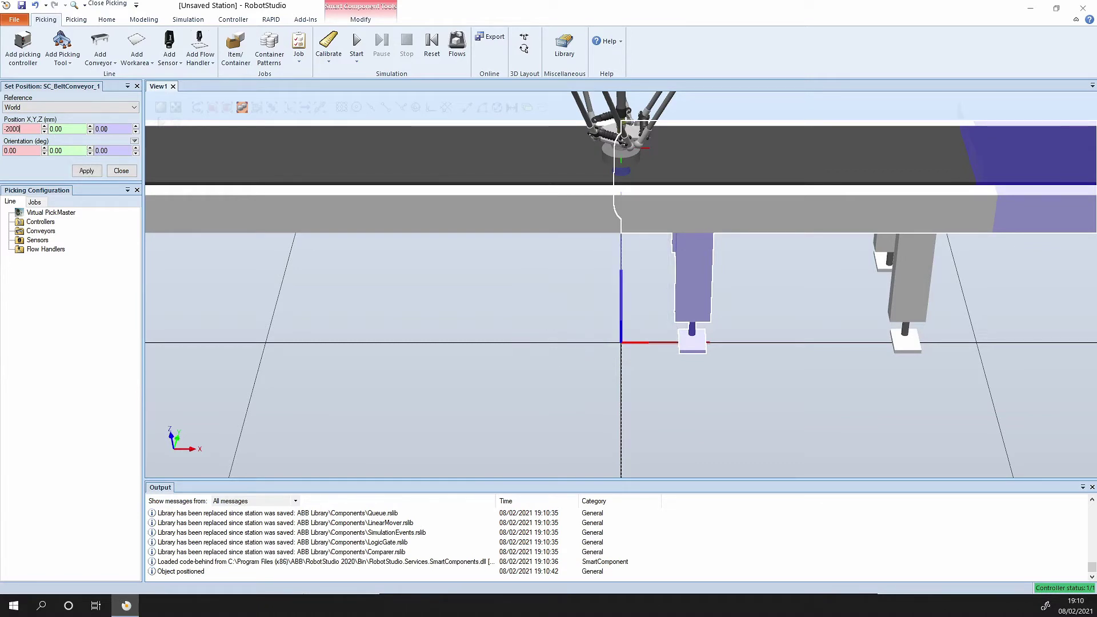
{"action": "key", "text": "Tab"}
{"action": "type", "text": "-400"}
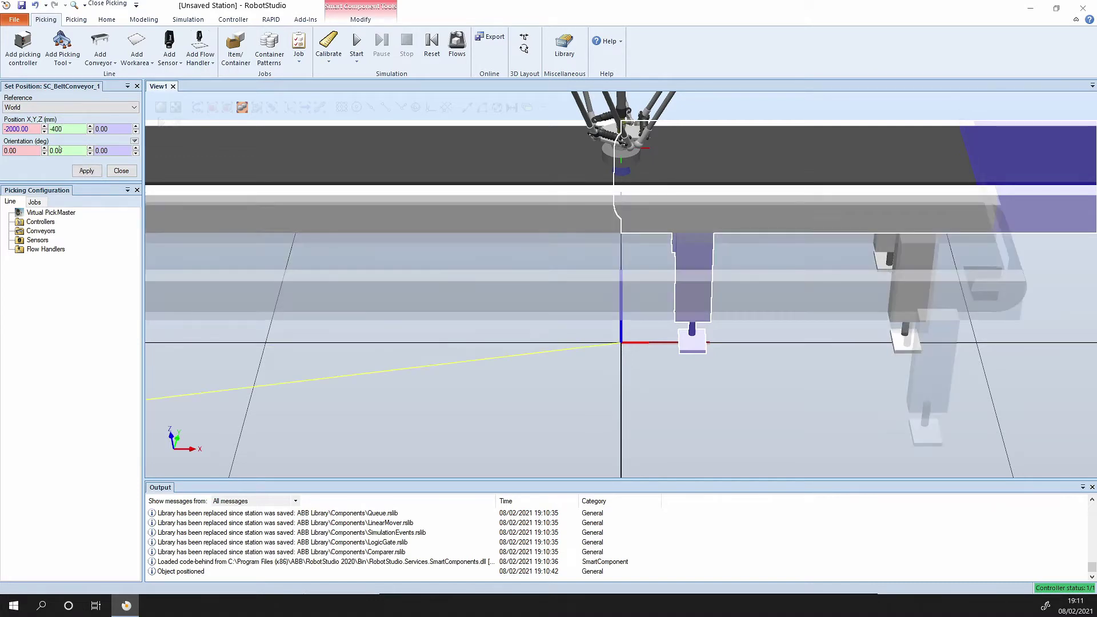
{"action": "left_click", "coordinate": [86, 171]}
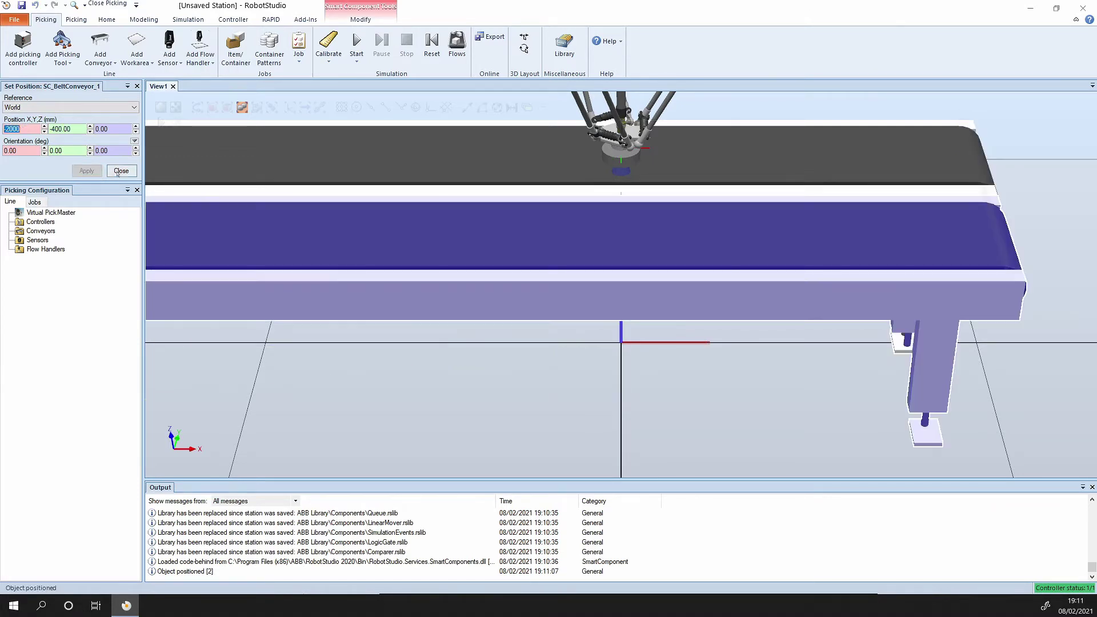
{"action": "left_click", "coordinate": [121, 171]}
{"action": "left_click", "coordinate": [496, 394]}
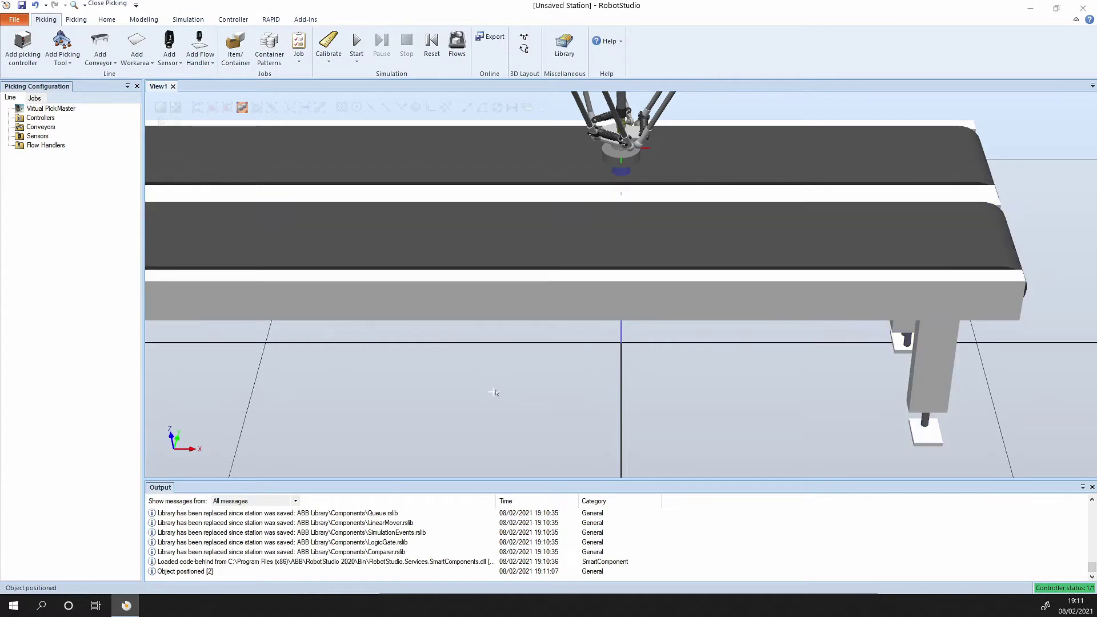
Add the pick work area Conveyor WA 1 on Conveyor 1.
{"action": "left_click", "coordinate": [141, 60]}
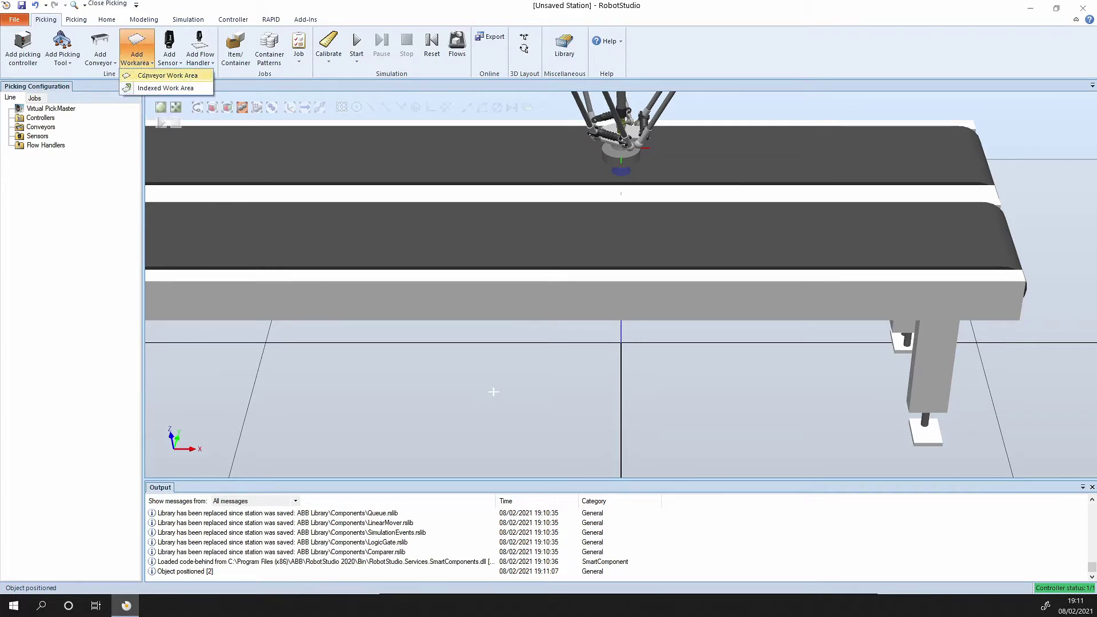
{"action": "left_click", "coordinate": [167, 75]}
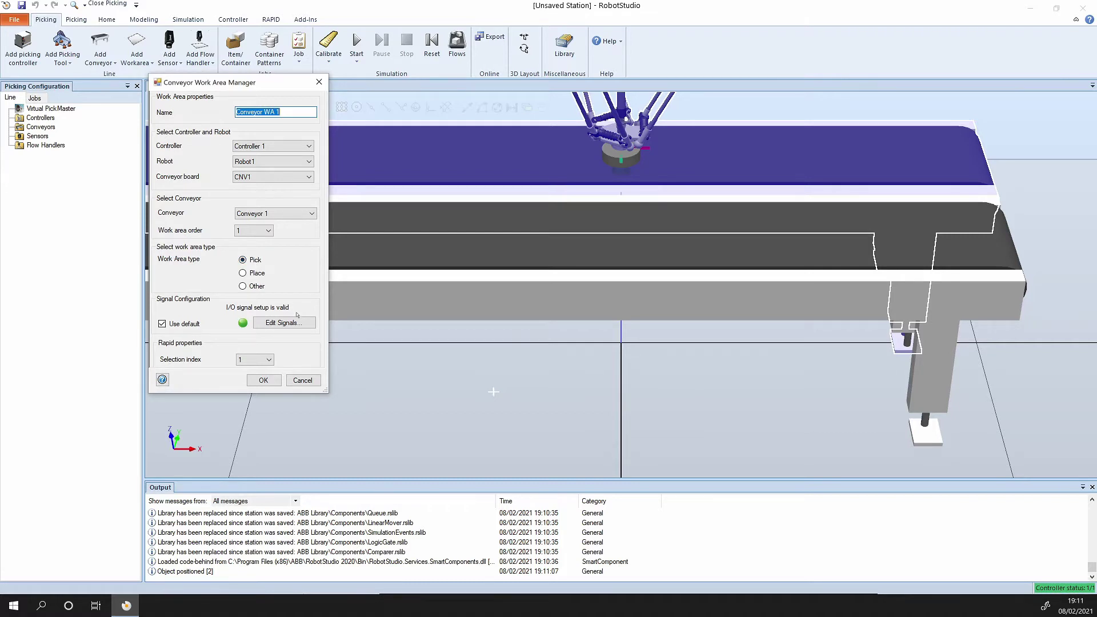
{"action": "left_click", "coordinate": [262, 380]}
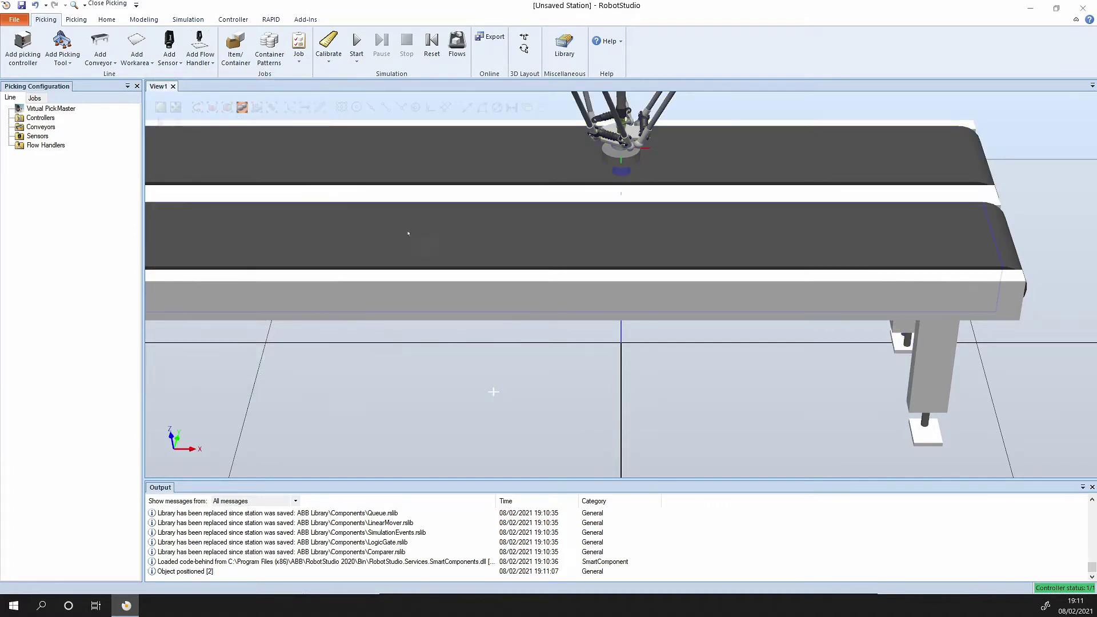
Add the place work area Conveyor WA 2 on Conveyor 2, selection index 2.
{"action": "left_click", "coordinate": [137, 54]}
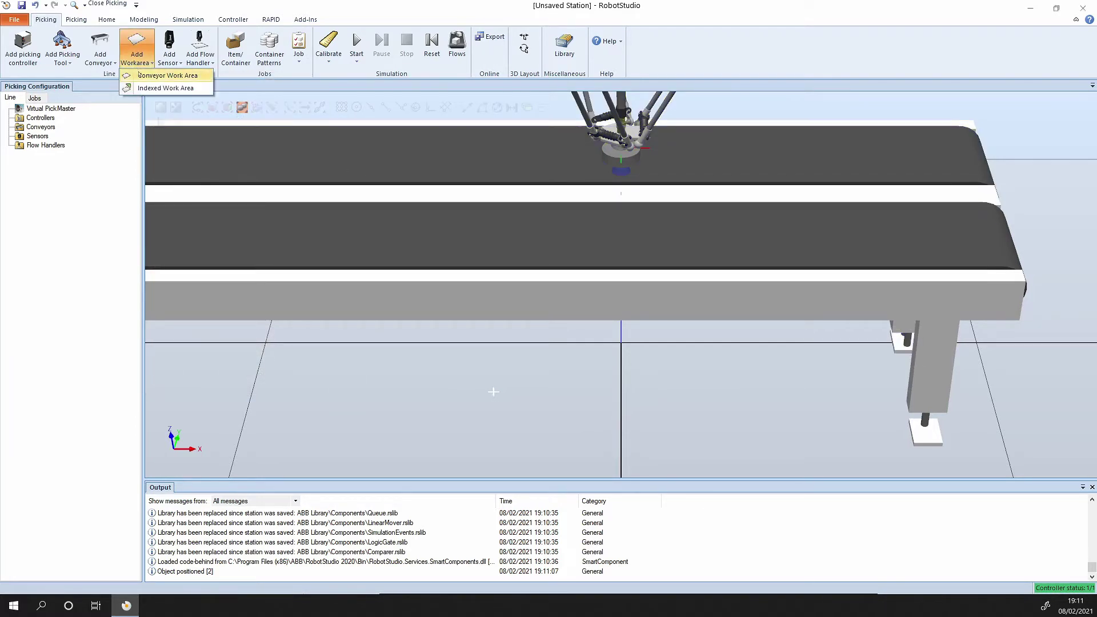
{"action": "left_click", "coordinate": [139, 71]}
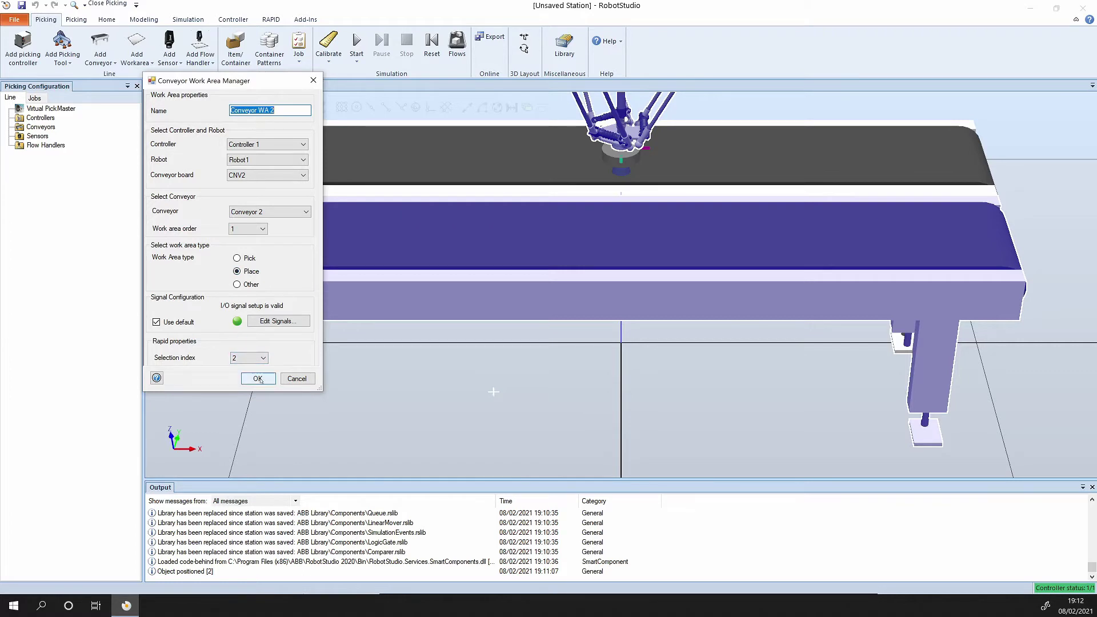
{"action": "left_click", "coordinate": [258, 380]}
Add a Basler Scout camera, Camera 1, attached to Conveyor 1.
{"action": "left_click", "coordinate": [173, 55]}
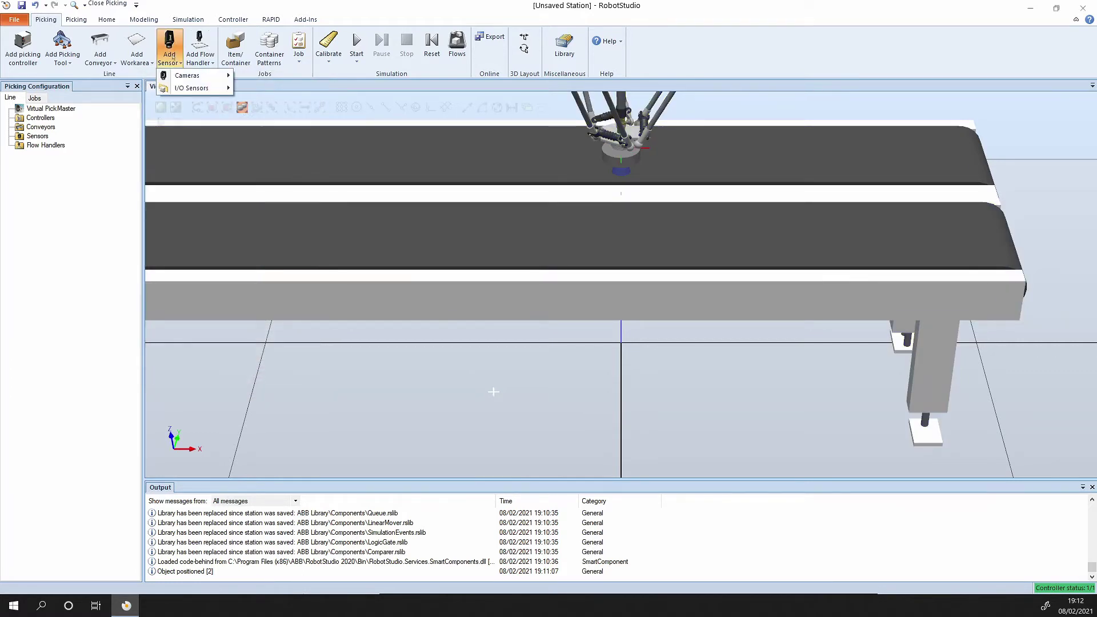
{"action": "mouse_move", "coordinate": [189, 75]}
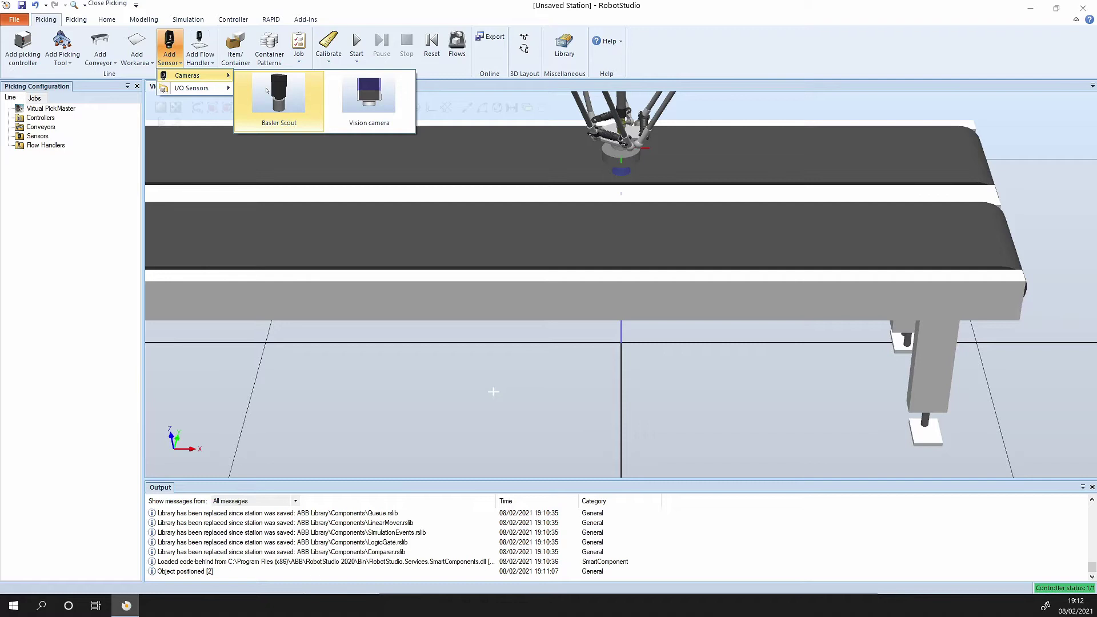
{"action": "left_click", "coordinate": [266, 89]}
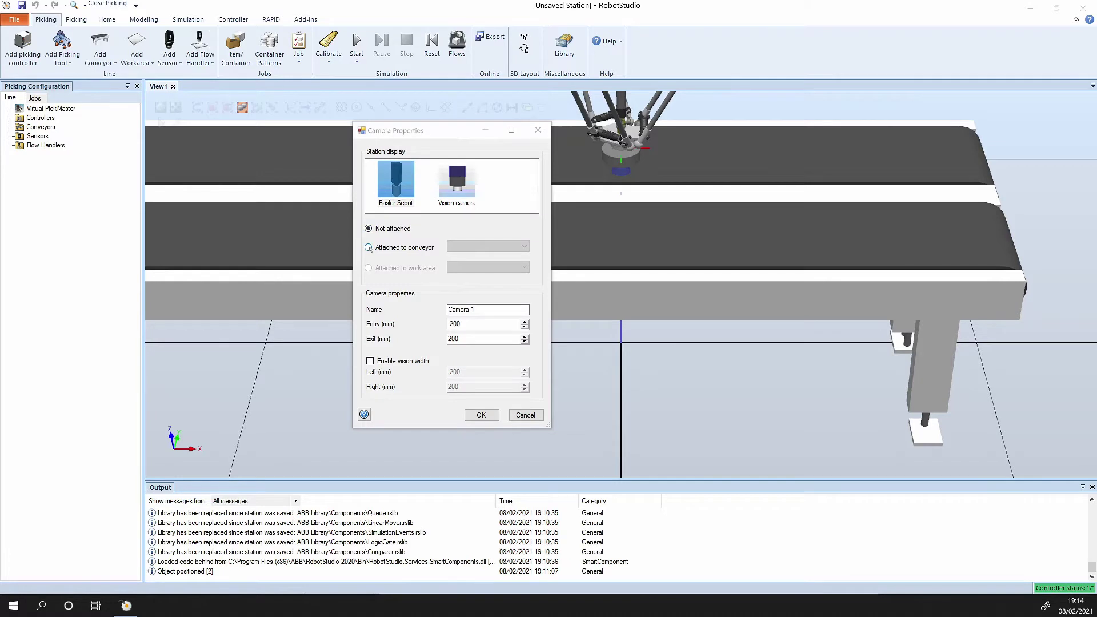
{"action": "left_click", "coordinate": [369, 248]}
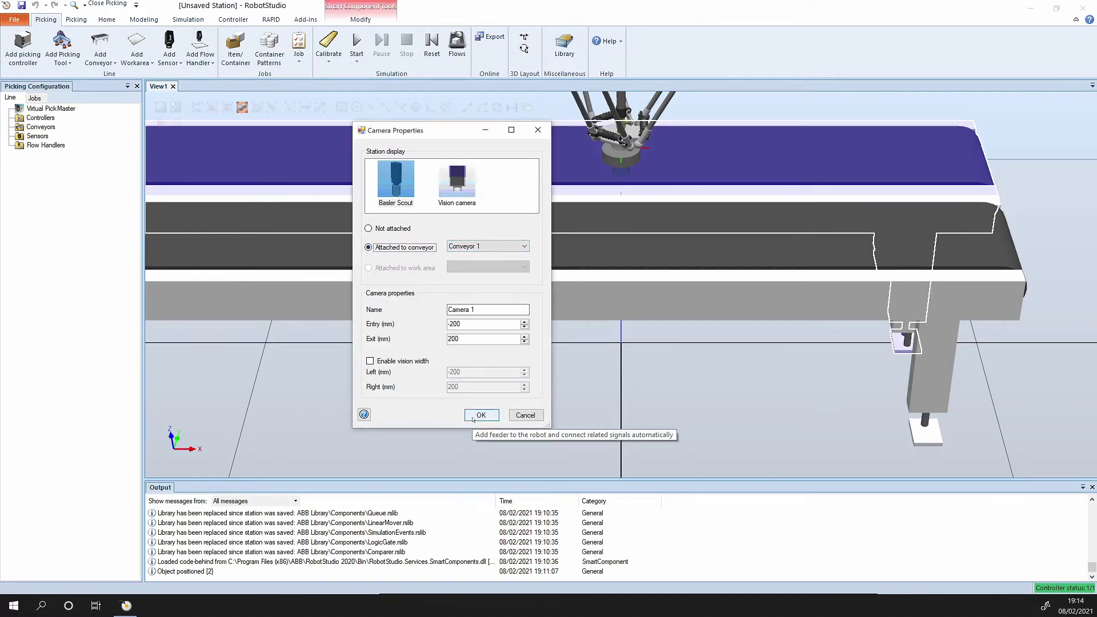
{"action": "left_click", "coordinate": [481, 416]}
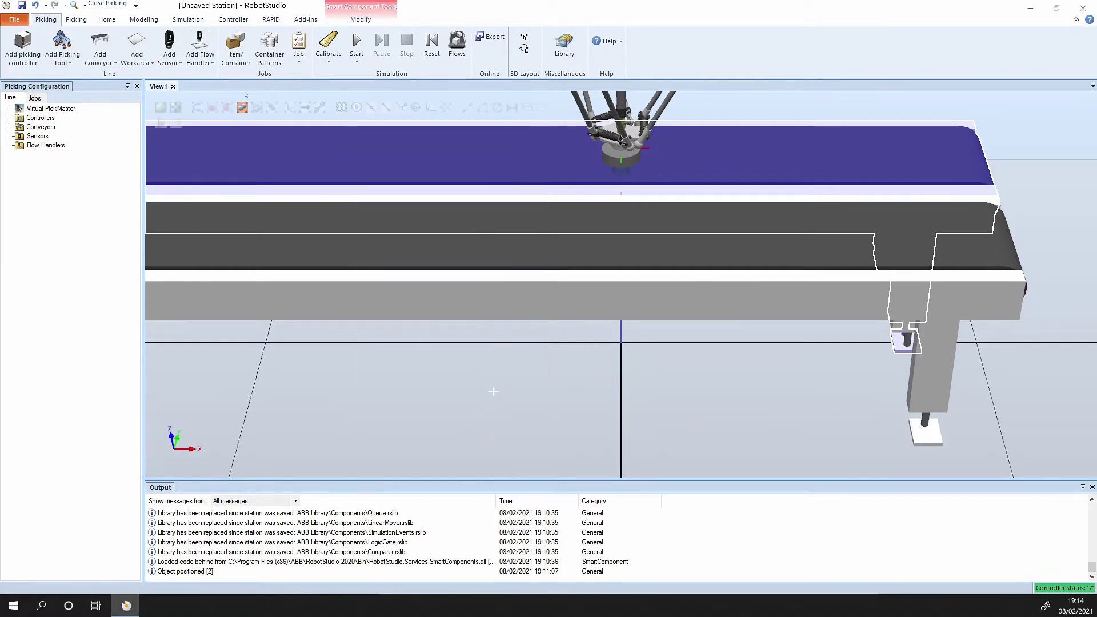
Add a second Basler Scout camera, Camera 2, on Conveyor 2 with entry -200 mm and exit 200 mm.
{"action": "left_click", "coordinate": [169, 64]}
{"action": "mouse_move", "coordinate": [203, 76]}
{"action": "left_click", "coordinate": [289, 91]}
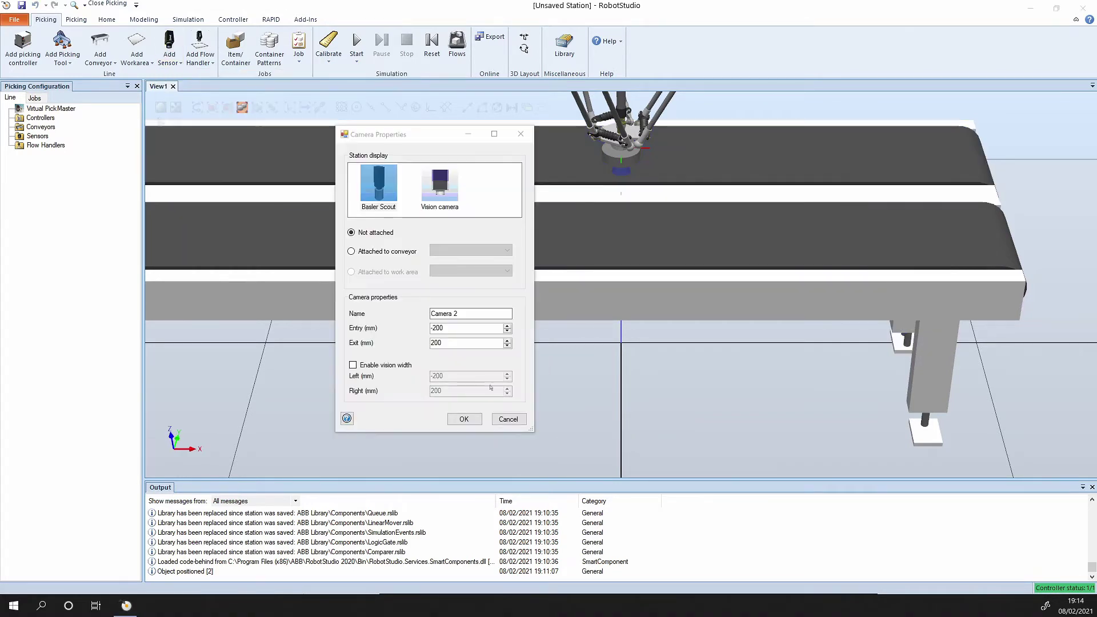
{"action": "left_click", "coordinate": [373, 254]}
{"action": "left_click", "coordinate": [481, 251]}
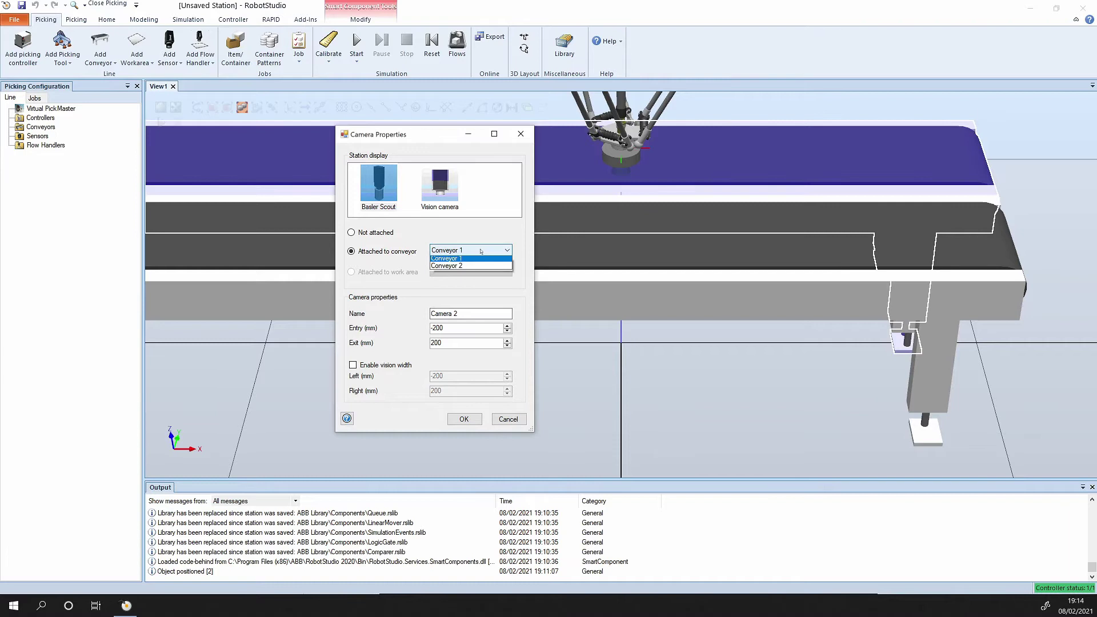
{"action": "left_click", "coordinate": [473, 261]}
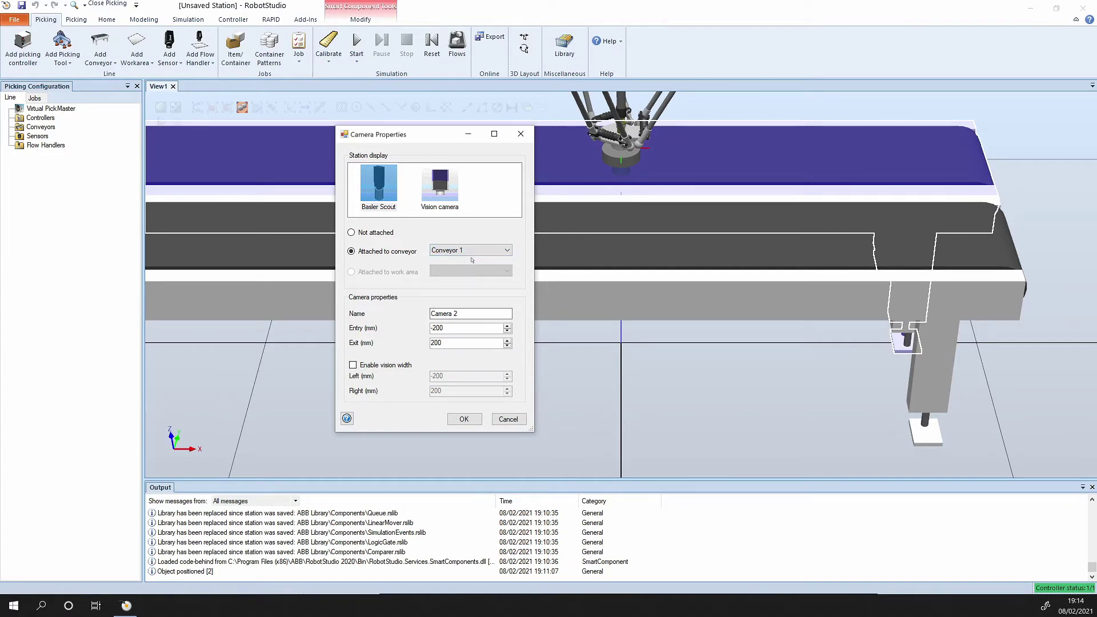
{"action": "left_click", "coordinate": [470, 252]}
{"action": "left_click", "coordinate": [464, 268]}
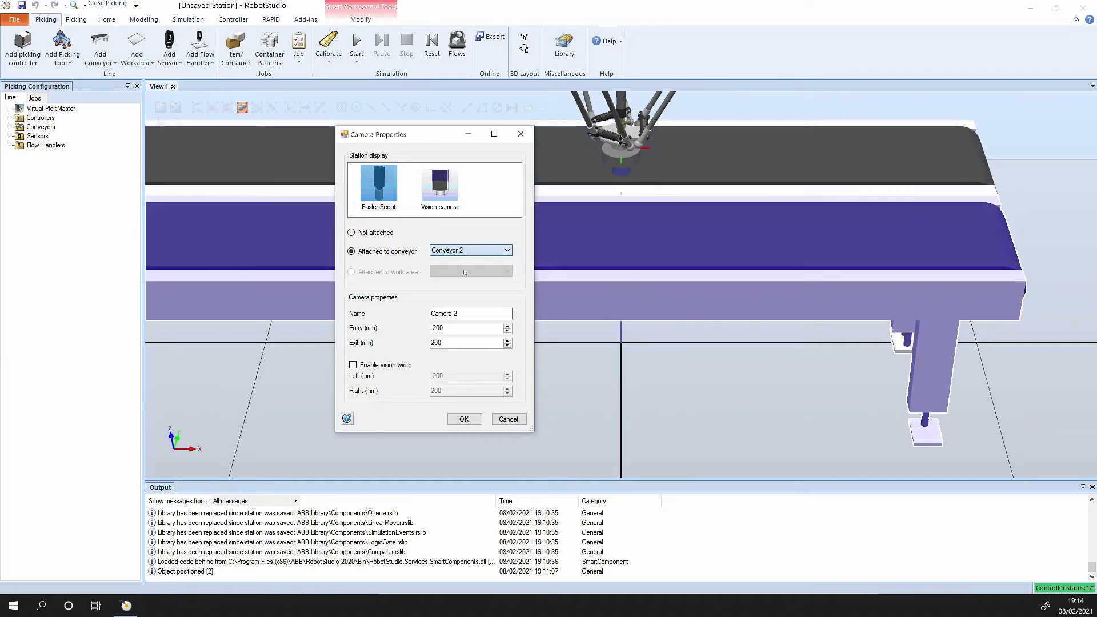
{"action": "left_click", "coordinate": [464, 419]}
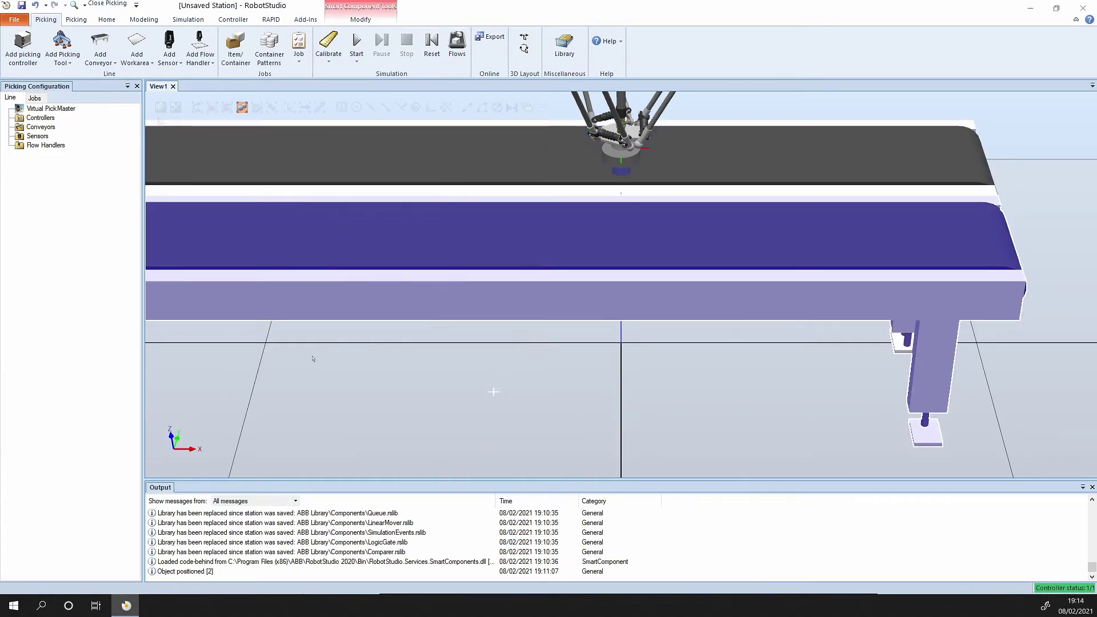
{"action": "left_click", "coordinate": [299, 205]}
{"action": "left_click", "coordinate": [200, 57]}
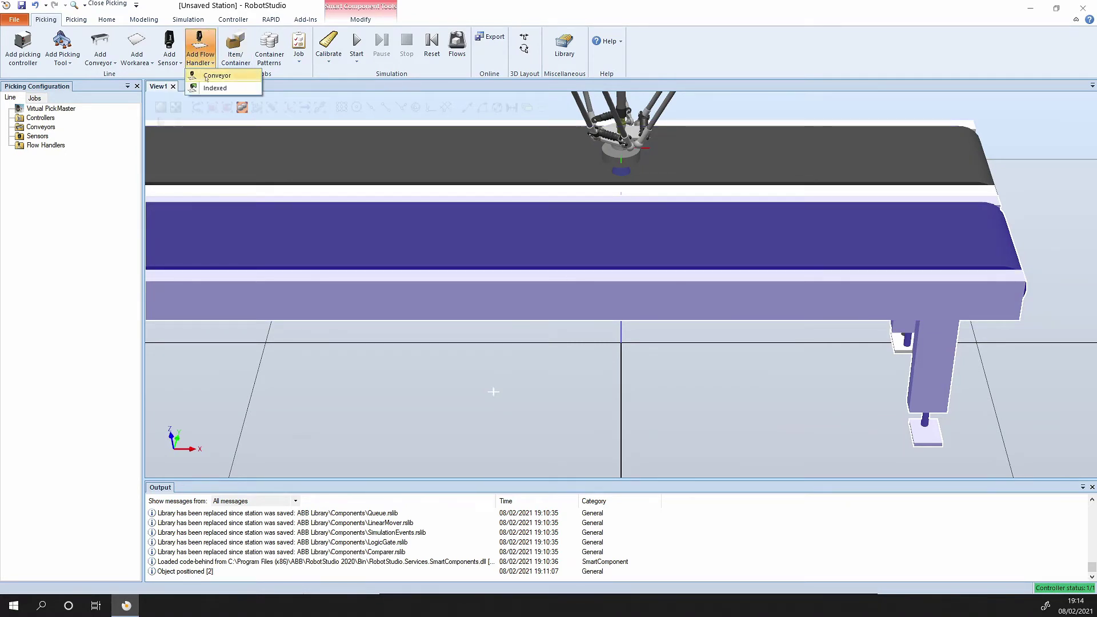
Add conveyor flow handlers: Camera 1 feeding Conveyor WA 1, Camera 2 feeding Conveyor WA 2 via distance trigger.
{"action": "left_click", "coordinate": [211, 76]}
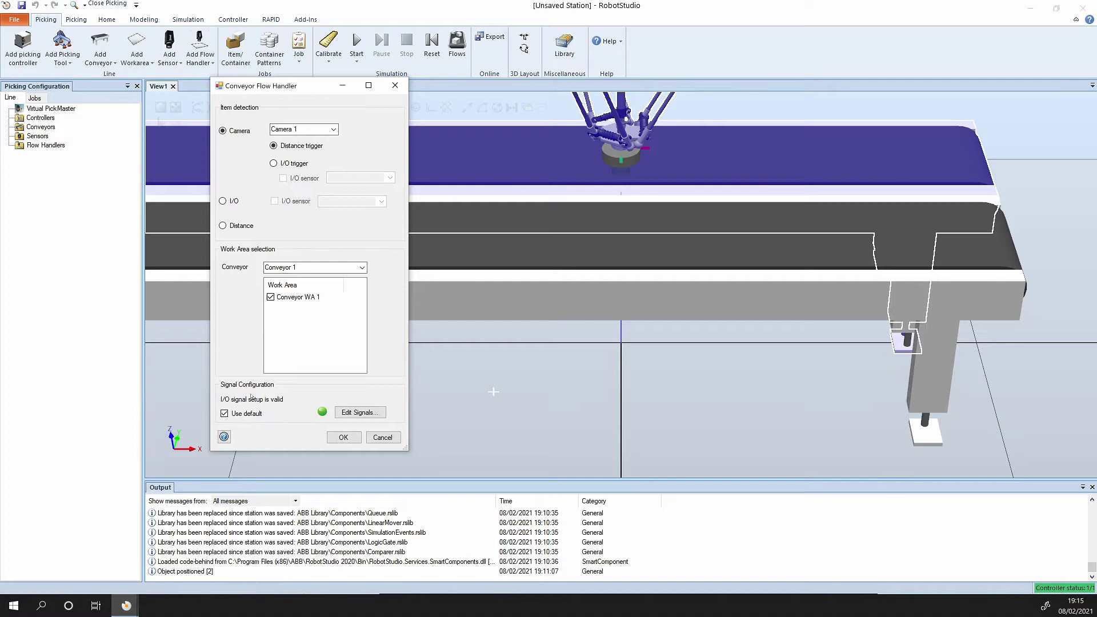
{"action": "left_click", "coordinate": [343, 438]}
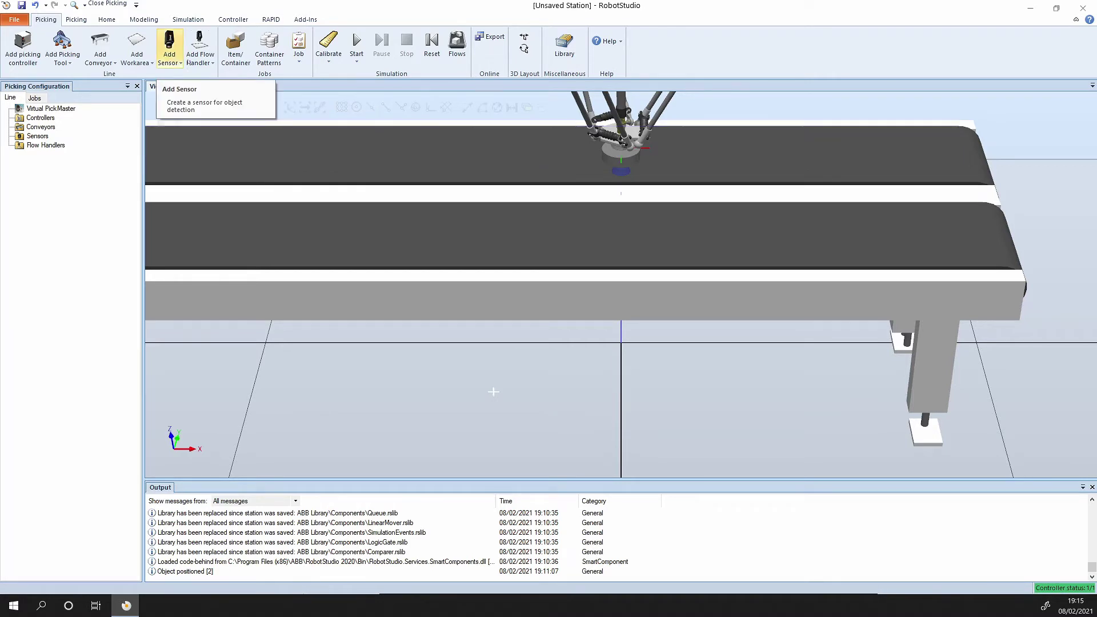
{"action": "left_click", "coordinate": [201, 60]}
{"action": "left_click", "coordinate": [216, 75]}
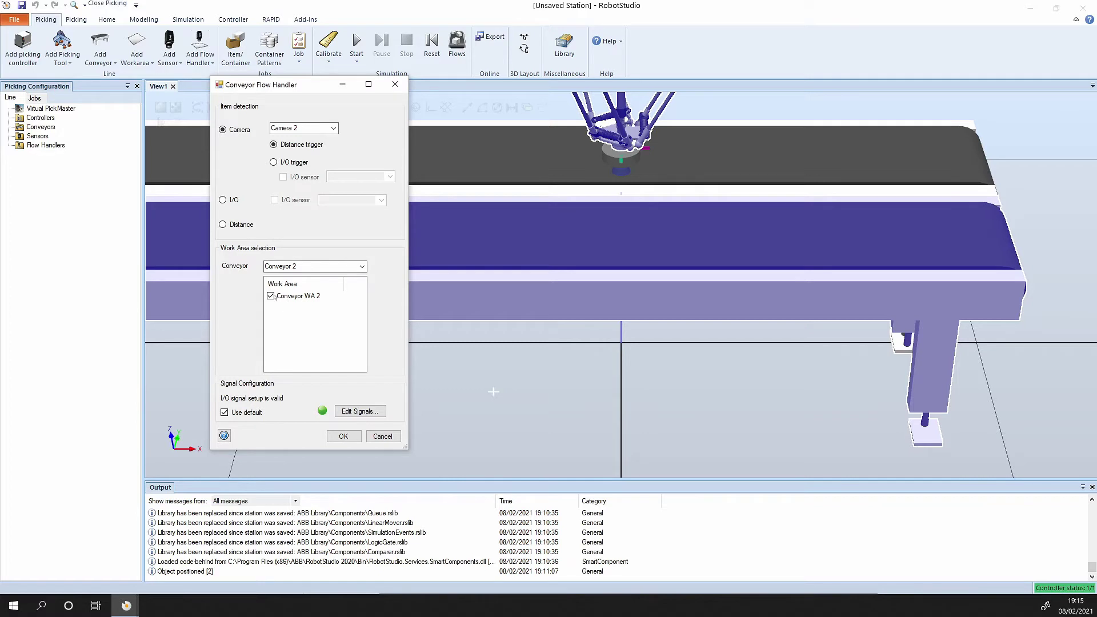
{"action": "left_click", "coordinate": [343, 436]}
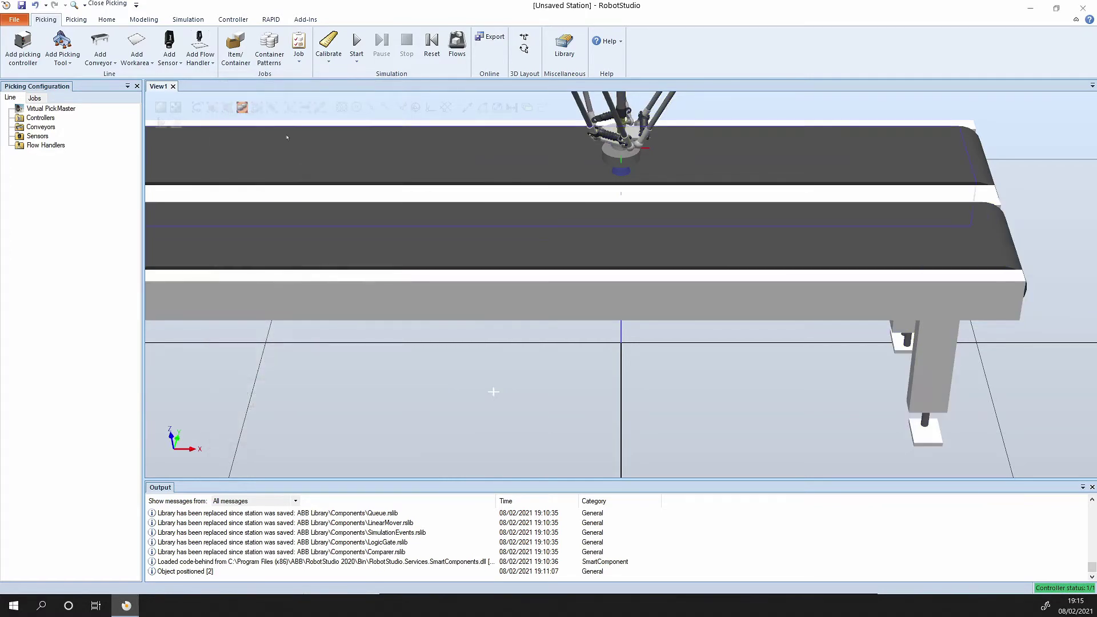
Define cylinder item Item1, 25 mm radius and 5 mm high, with its label on top.
{"action": "left_click", "coordinate": [237, 57]}
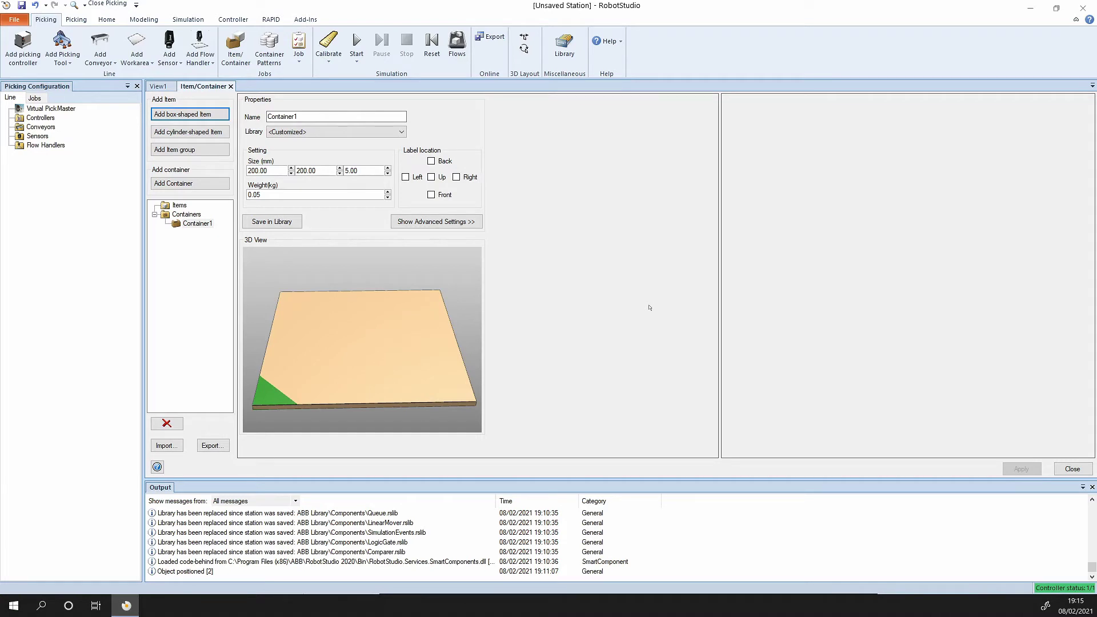
{"action": "left_click", "coordinate": [171, 132]}
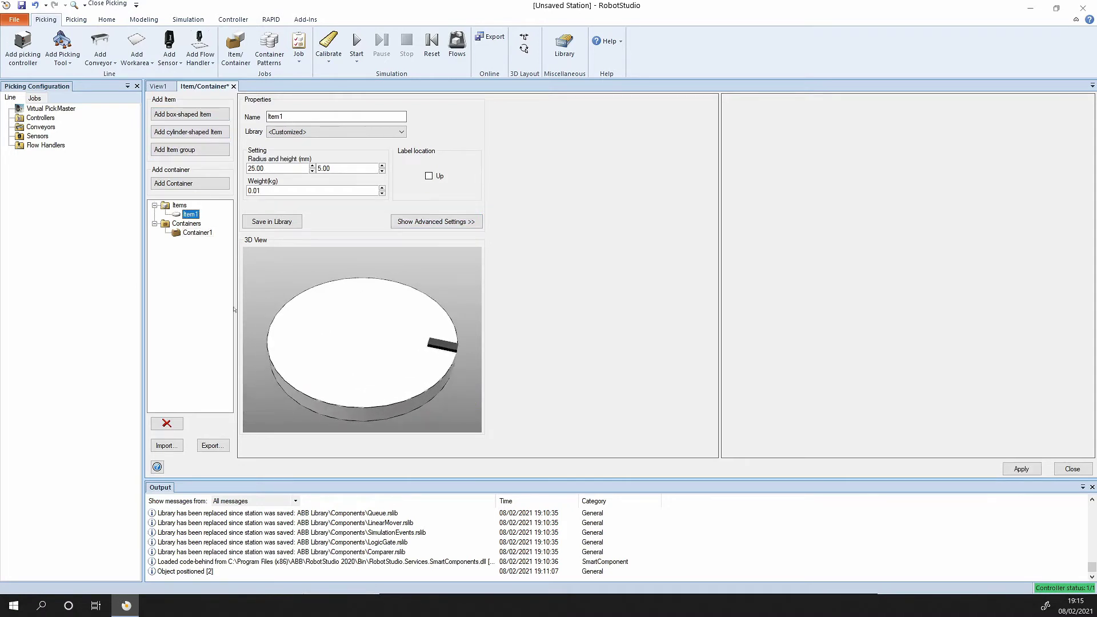
{"action": "left_click", "coordinate": [428, 176]}
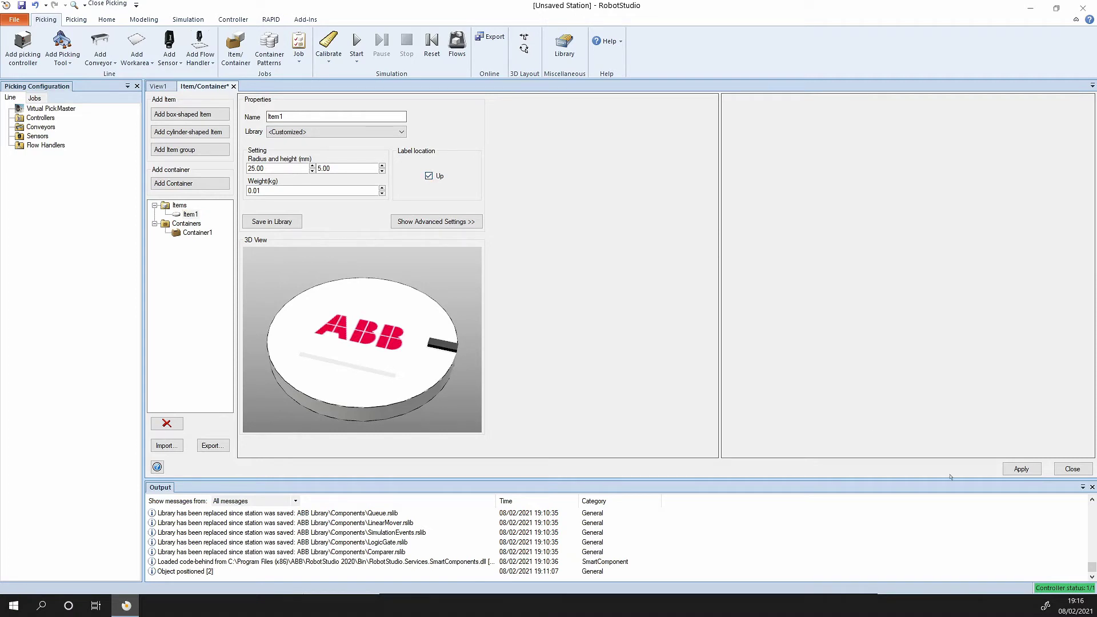
{"action": "left_click", "coordinate": [1032, 470]}
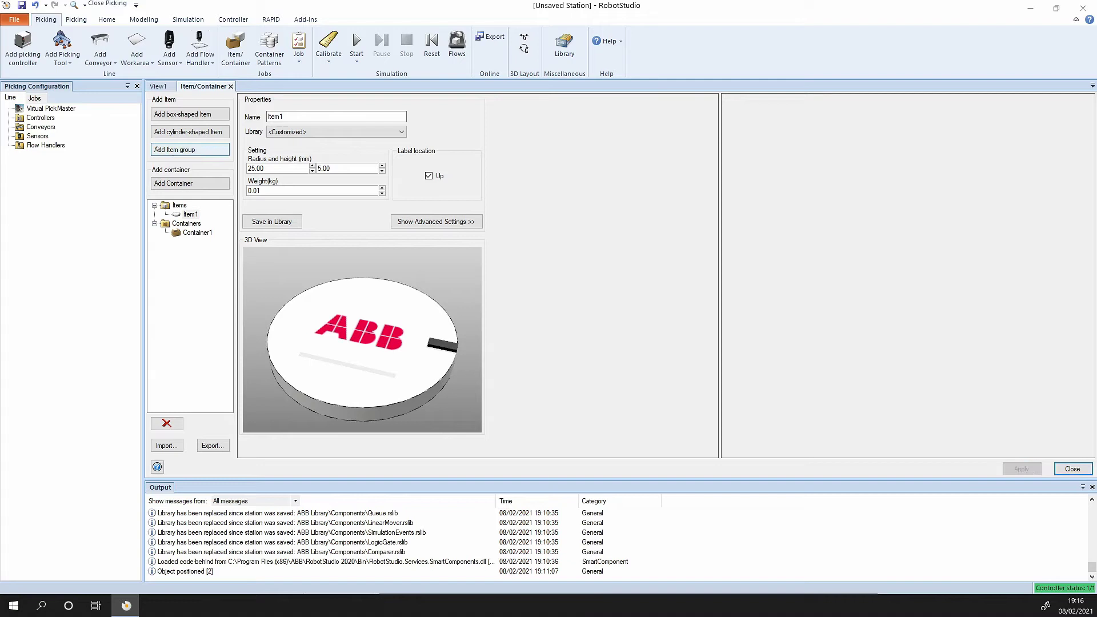
Add a 200 × 200 × 5 mm container named Pallet and apply it.
{"action": "left_click", "coordinate": [164, 183]}
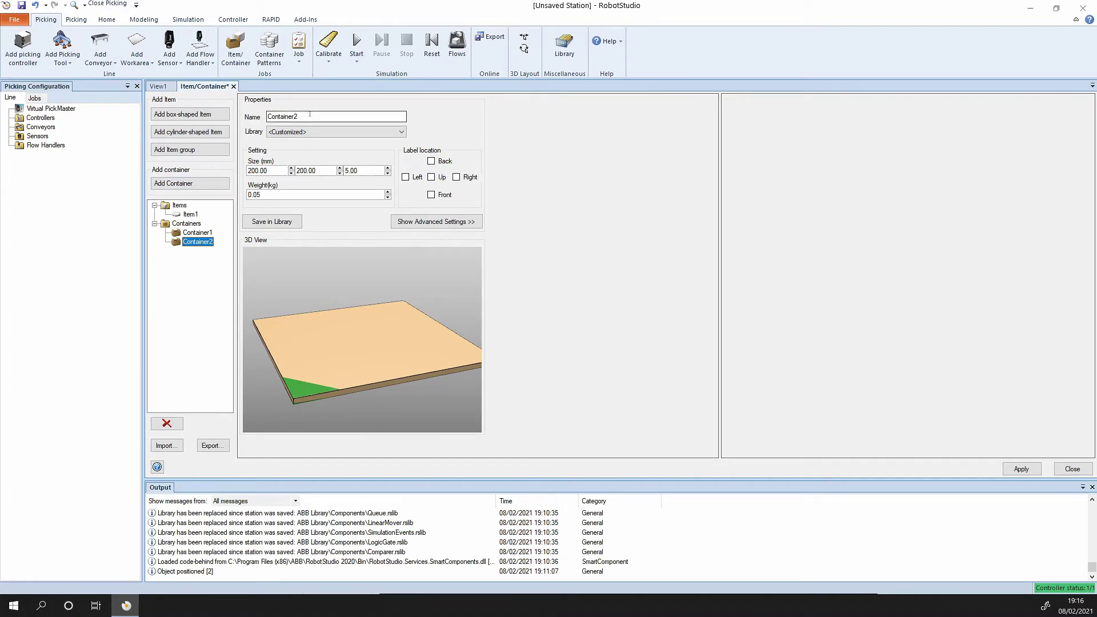
{"action": "left_click_drag", "start_coordinate": [320, 116], "coordinate": [239, 113]}
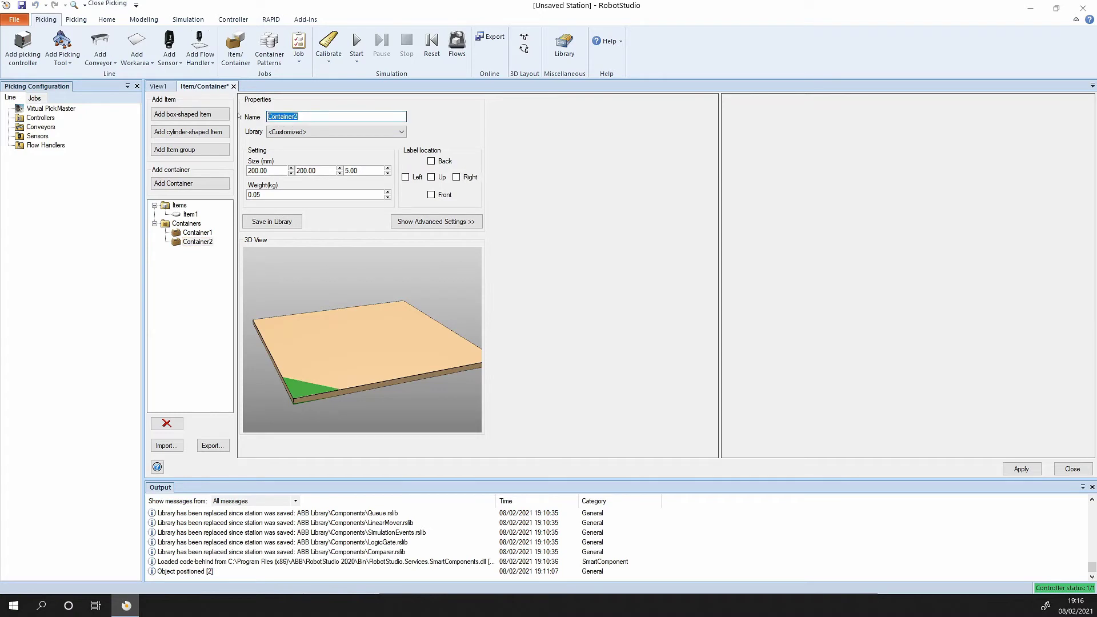
{"action": "type", "text": "Pallet"}
{"action": "left_click", "coordinate": [1021, 469]}
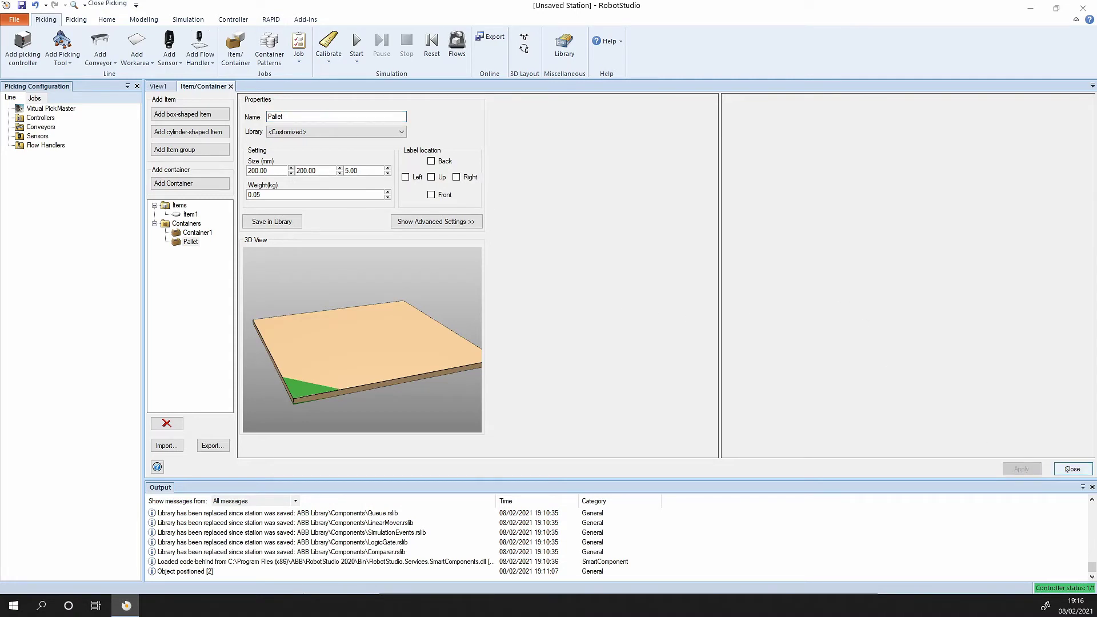
{"action": "left_click", "coordinate": [1072, 469]}
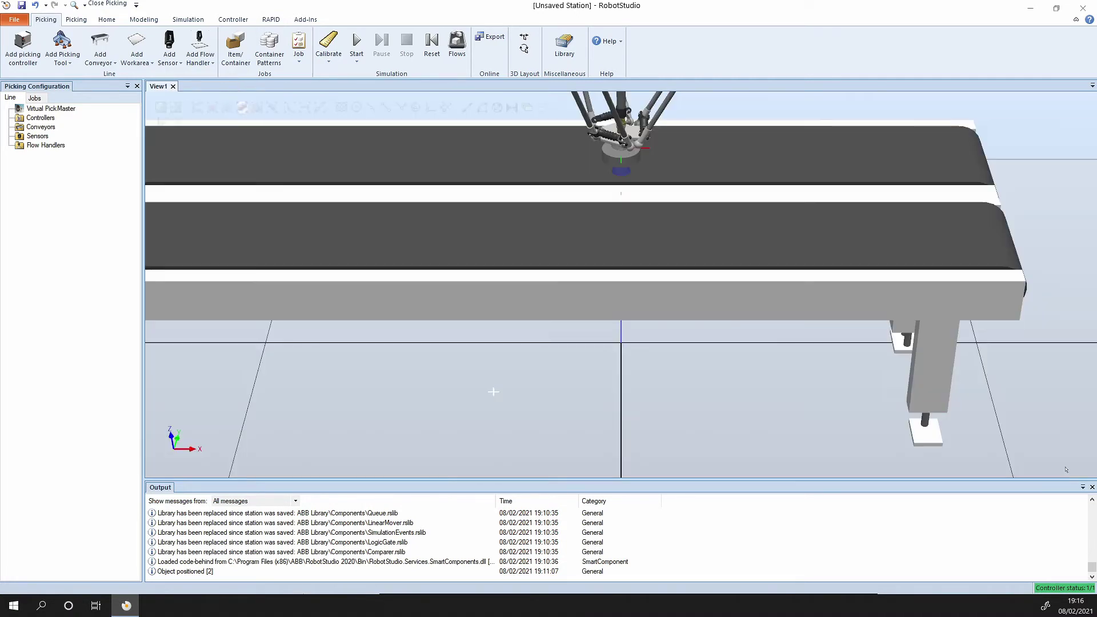
Create ContainerPattern1 on Container1 and add Item1 to it.
{"action": "left_click", "coordinate": [264, 63]}
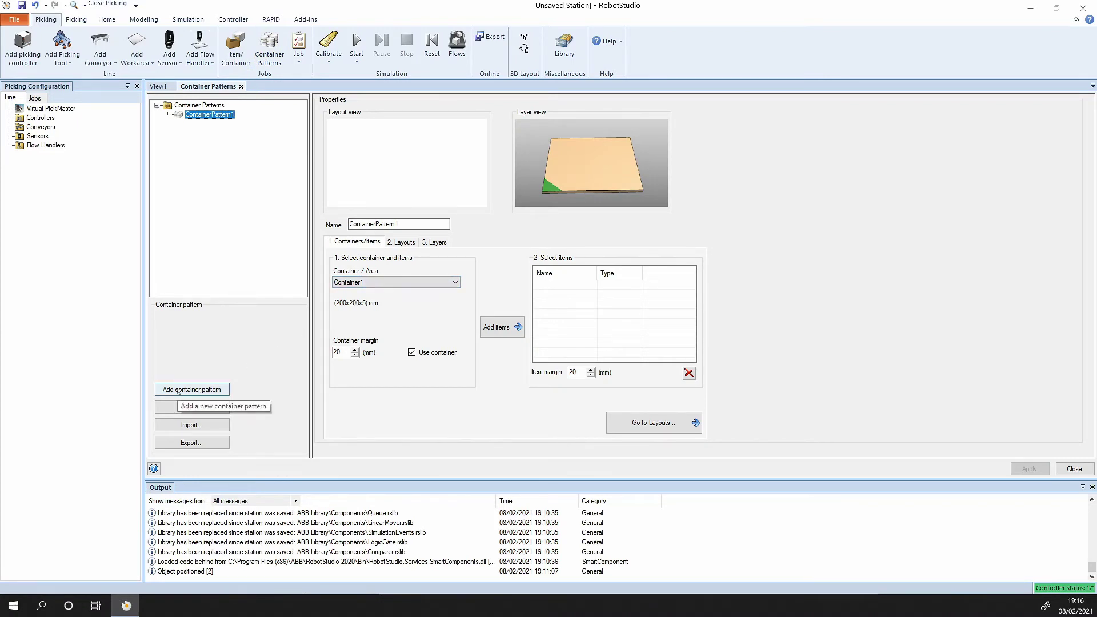
{"action": "left_click", "coordinate": [371, 286]}
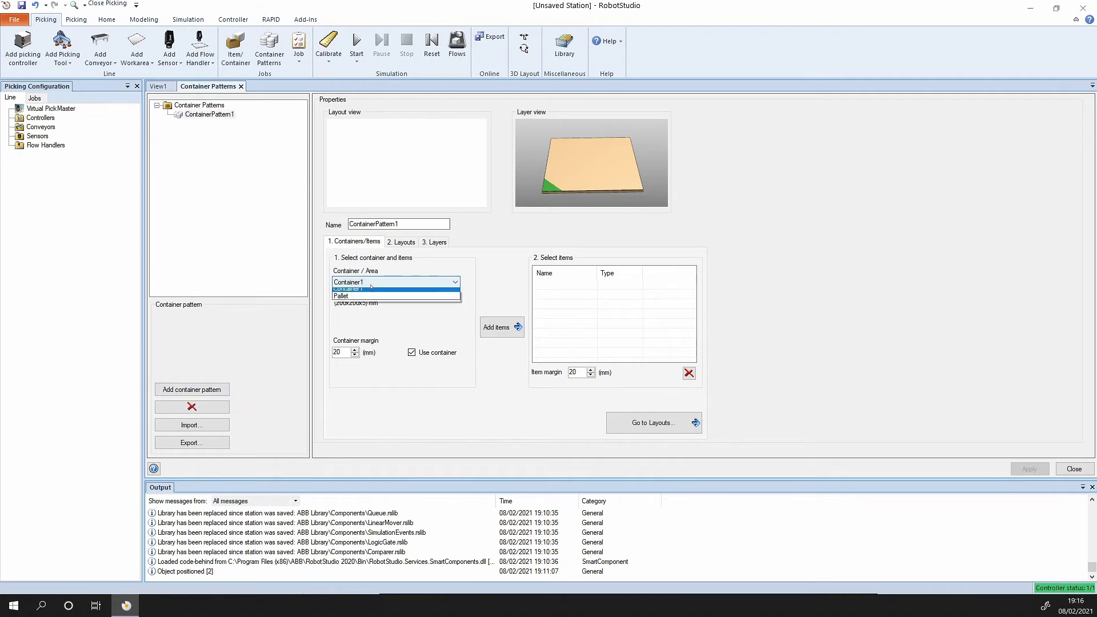
{"action": "left_click", "coordinate": [359, 283]}
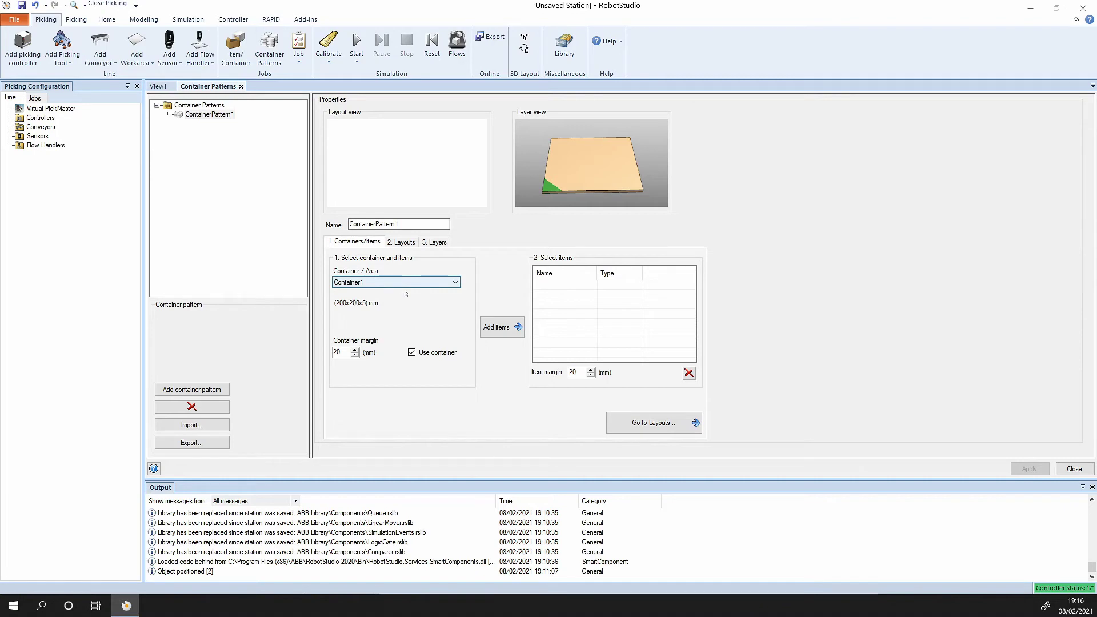
{"action": "left_click", "coordinate": [493, 328]}
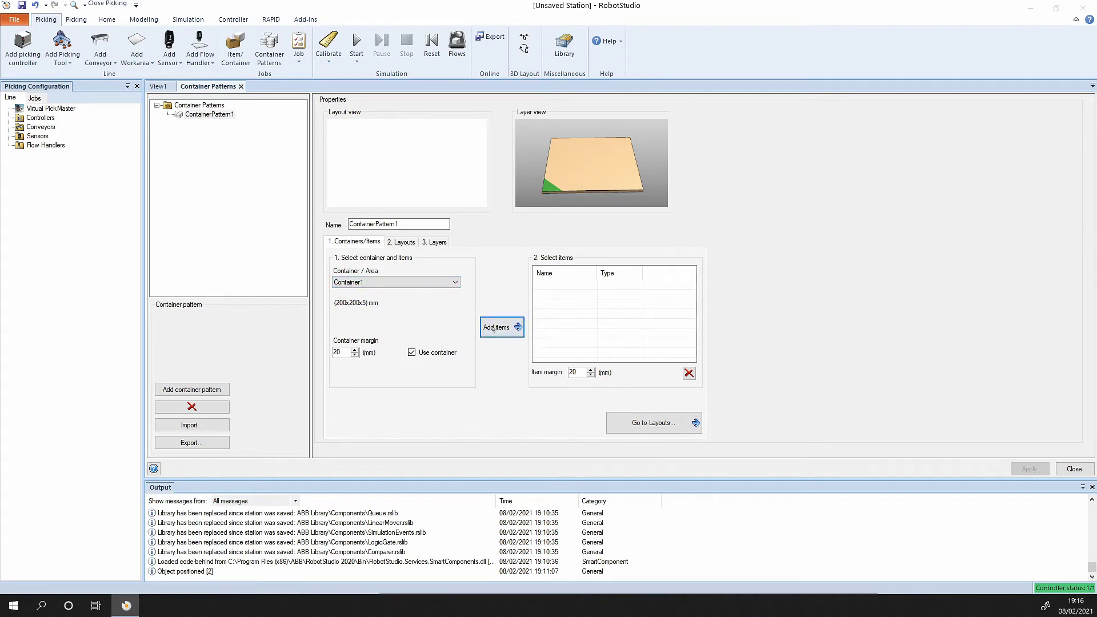
{"action": "left_click", "coordinate": [509, 263]}
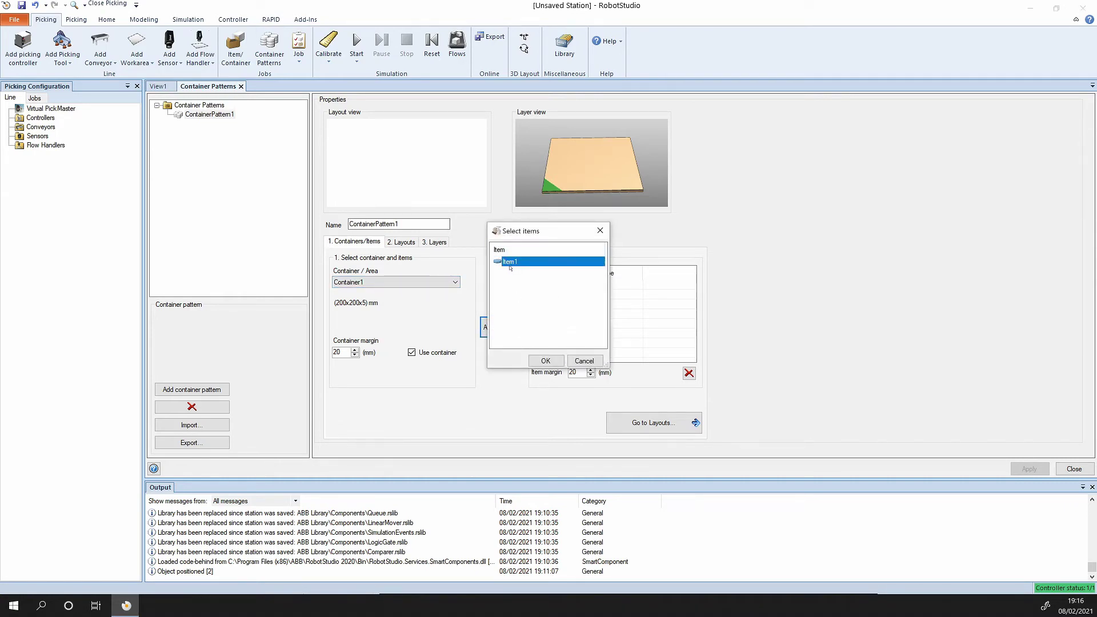
{"action": "left_click", "coordinate": [546, 360]}
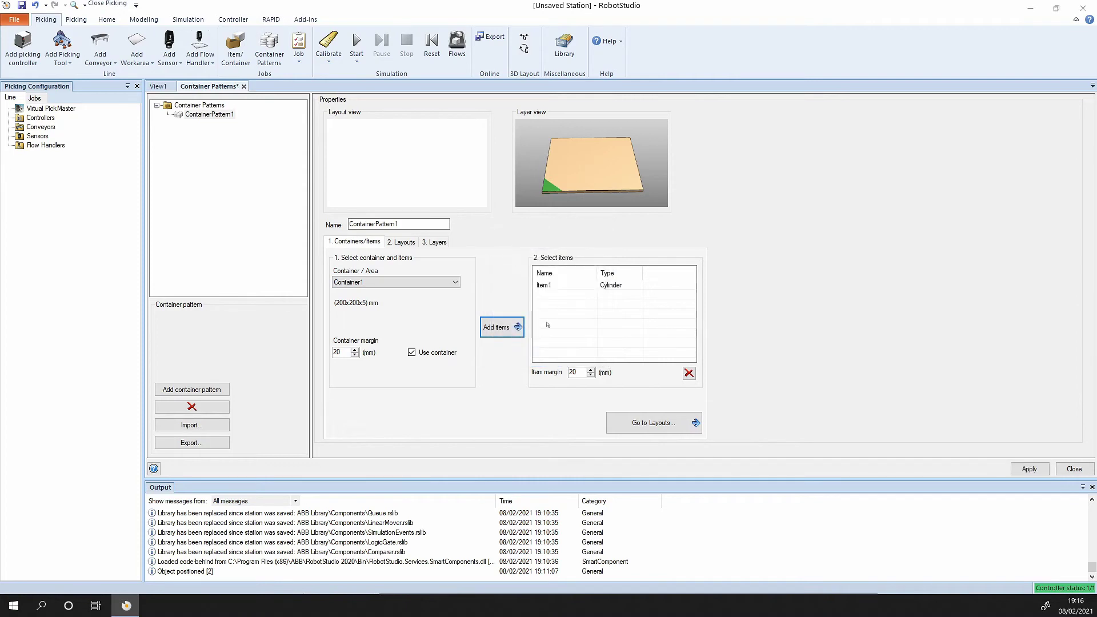
{"action": "left_click", "coordinate": [648, 424]}
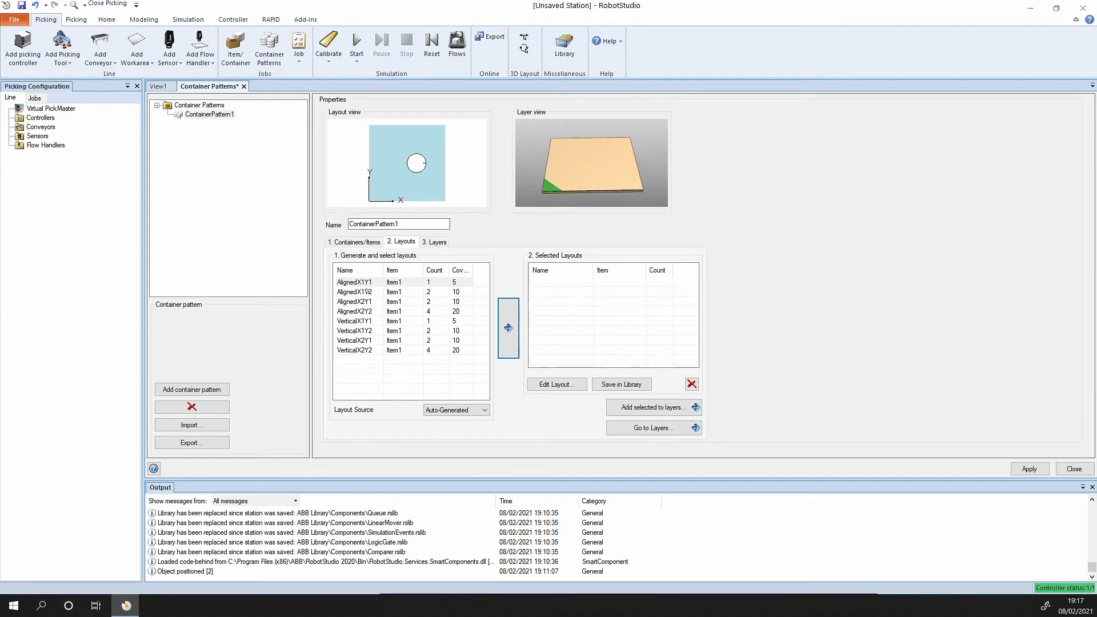
Compare the layouts and add the two-item AlignedX2Y1 layout to the selected layouts.
{"action": "left_click", "coordinate": [367, 291]}
{"action": "left_click", "coordinate": [367, 301]}
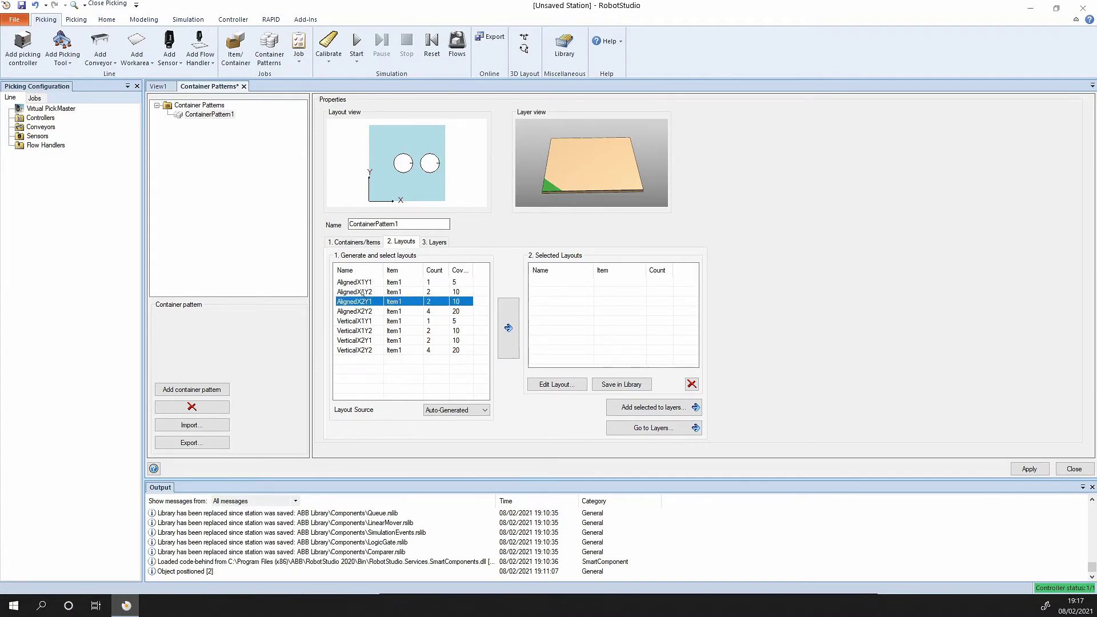
{"action": "left_click", "coordinate": [362, 311]}
{"action": "left_click", "coordinate": [361, 321]}
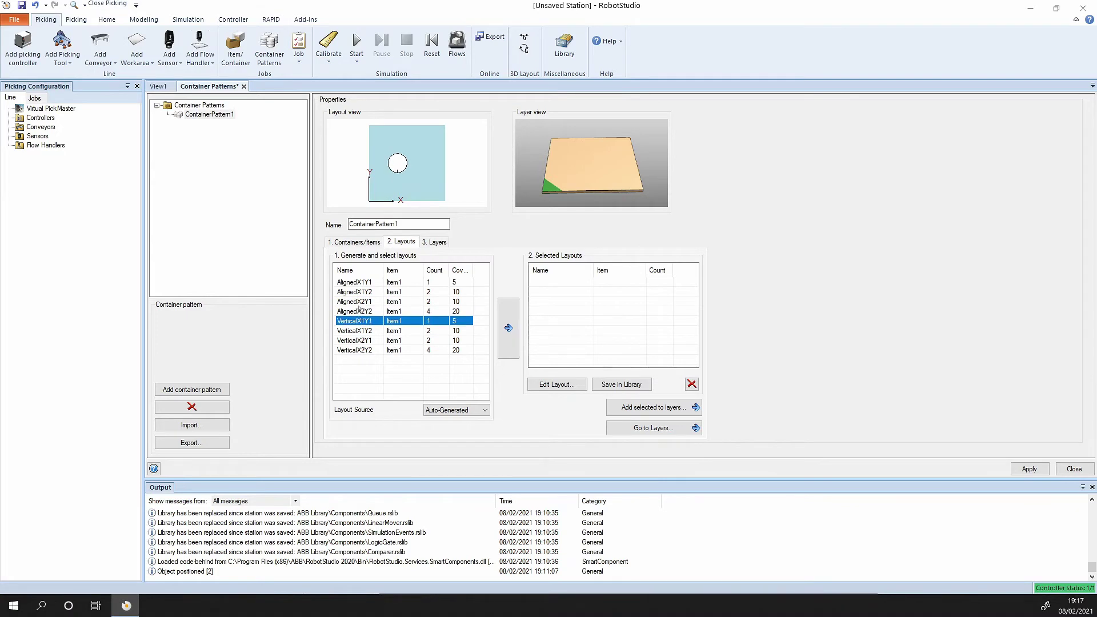
{"action": "left_click", "coordinate": [362, 302]}
{"action": "left_click", "coordinate": [362, 312]}
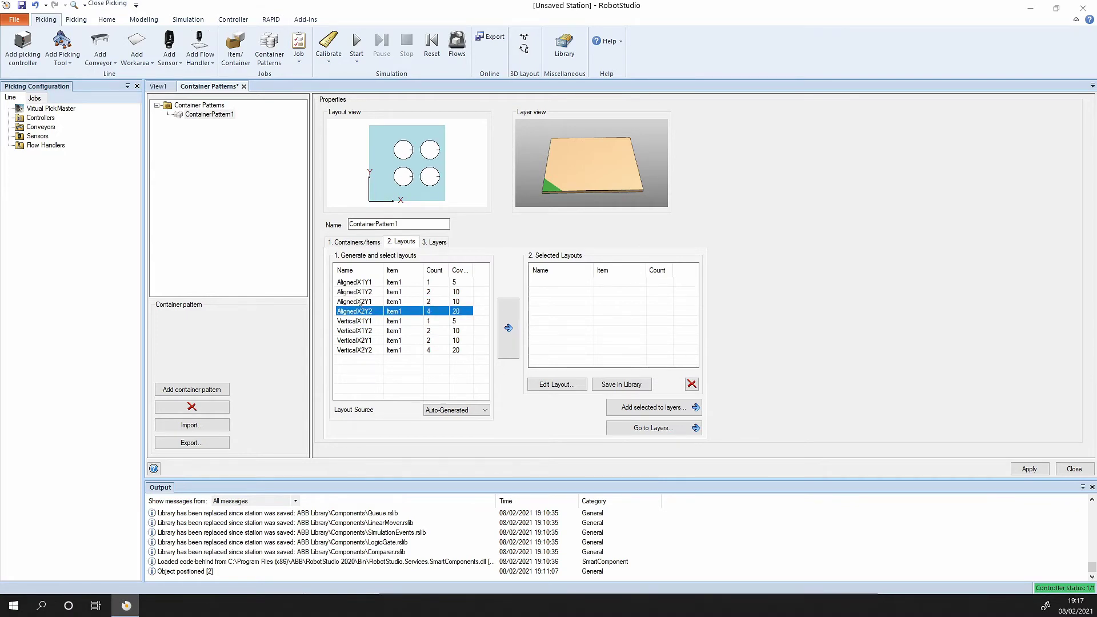
{"action": "left_click", "coordinate": [361, 303]}
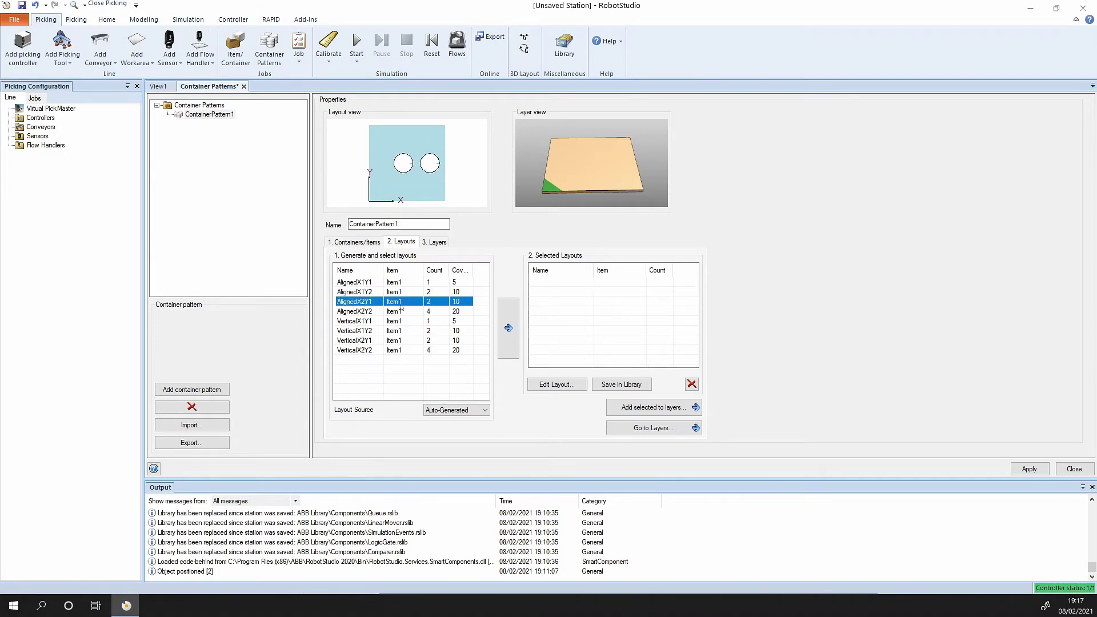
{"action": "left_click_drag", "start_coordinate": [474, 269], "coordinate": [489, 269]}
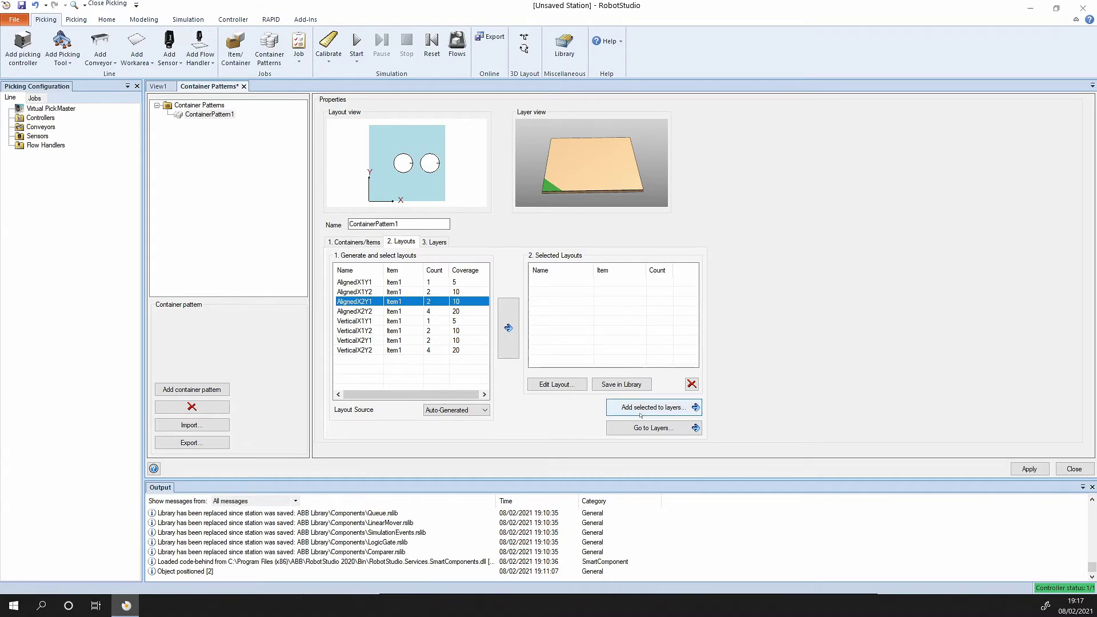
{"action": "left_click", "coordinate": [508, 328]}
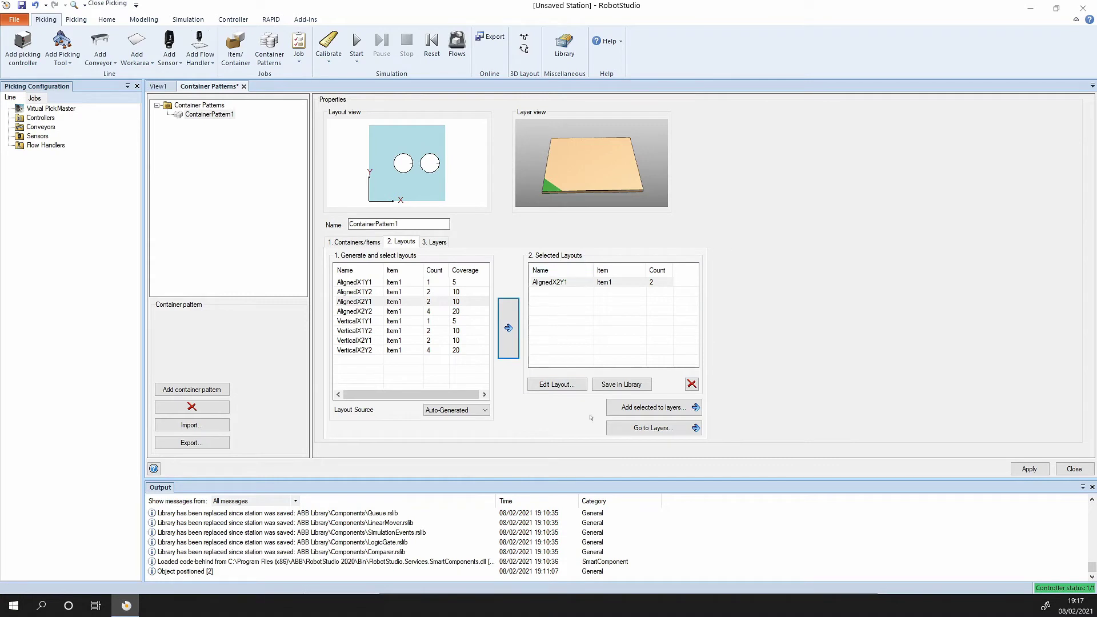
Generate an AlignedX2Y1 layer of two Item1 pieces, apply the pattern and close the editor.
{"action": "left_click", "coordinate": [631, 428]}
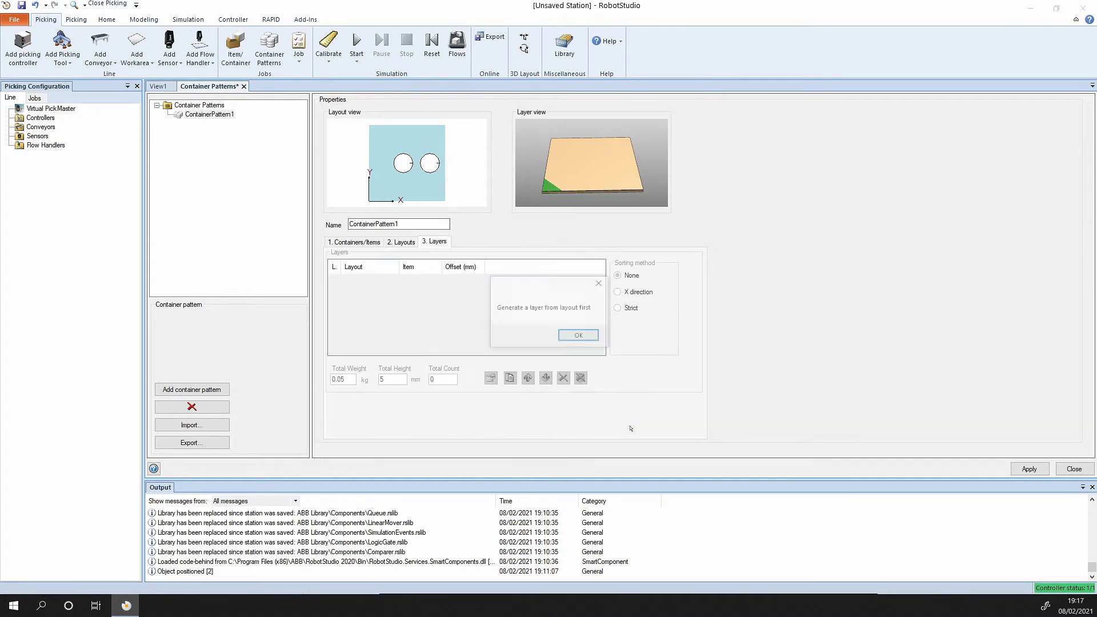
{"action": "left_click", "coordinate": [570, 337]}
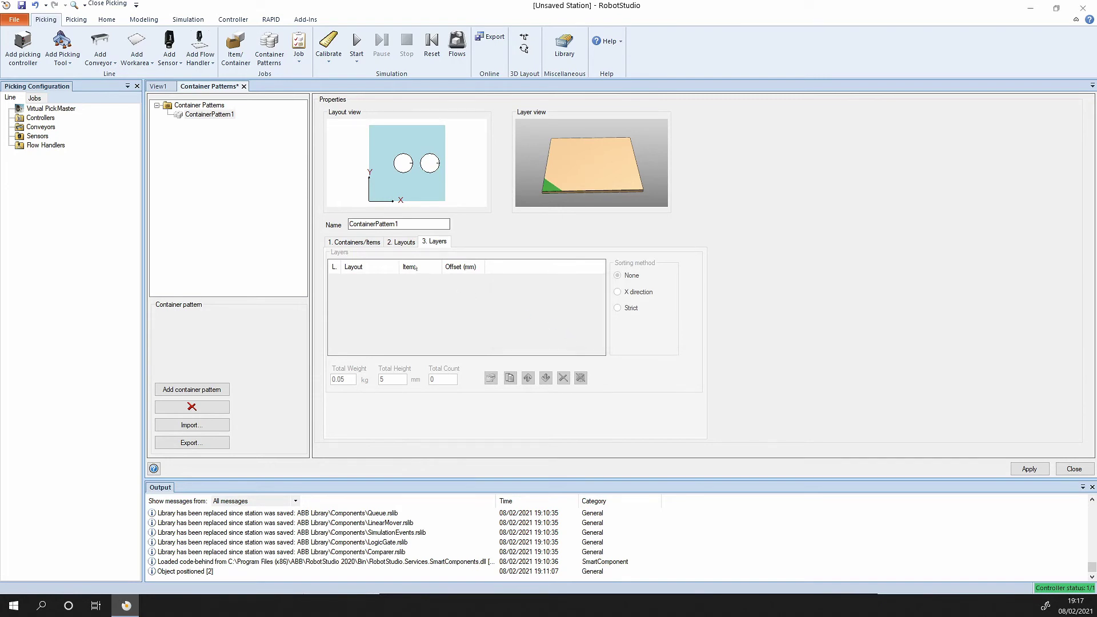
{"action": "left_click", "coordinate": [407, 243]}
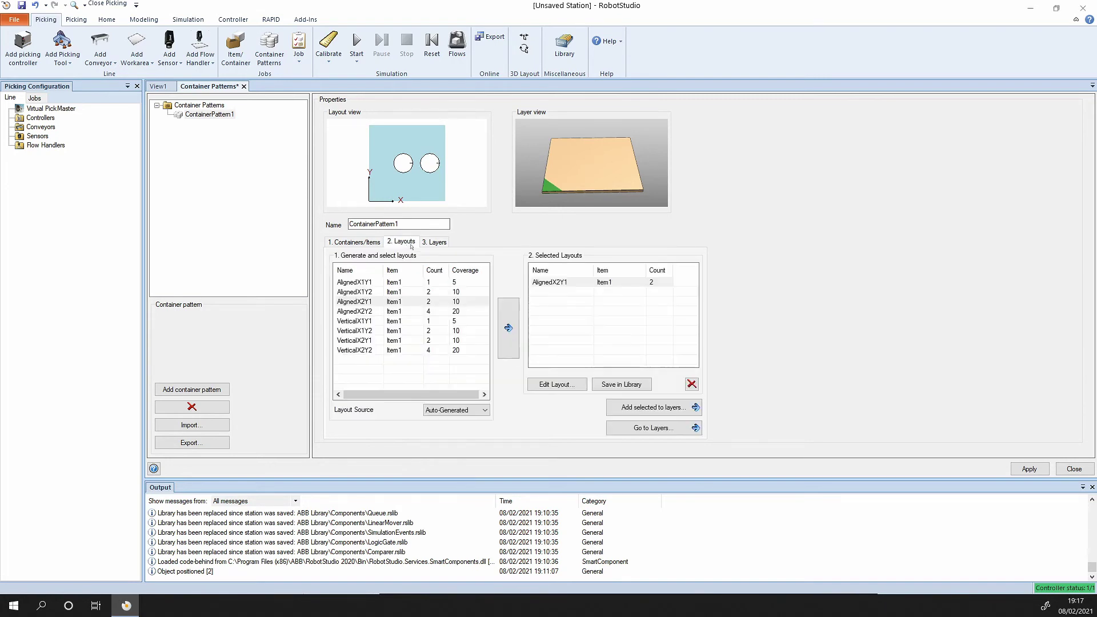
{"action": "left_click", "coordinate": [650, 409]}
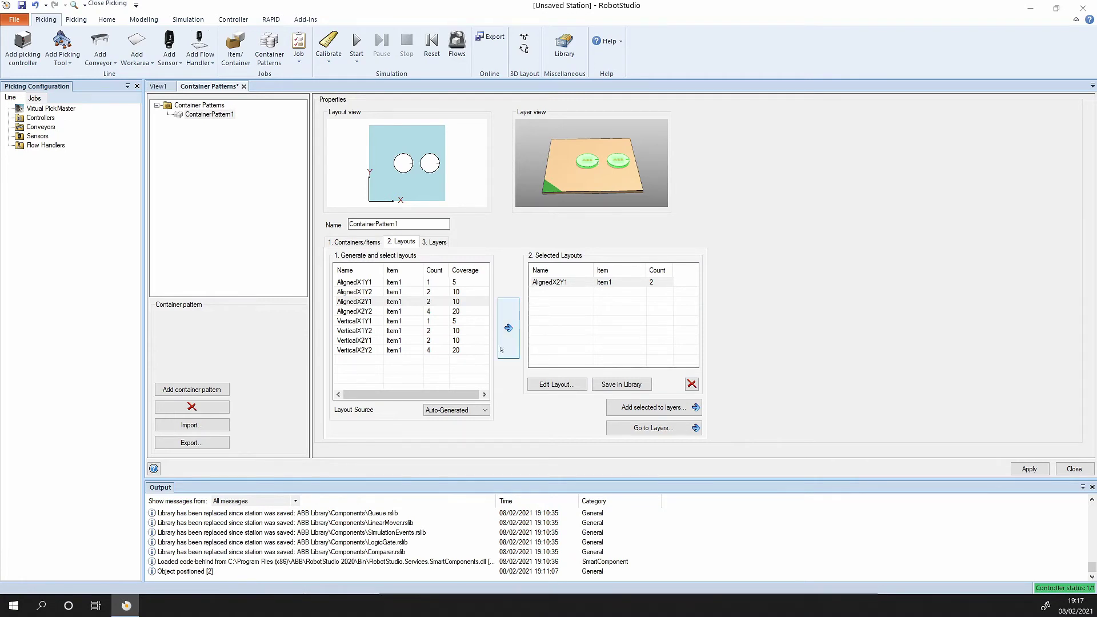
{"action": "left_click", "coordinate": [636, 428]}
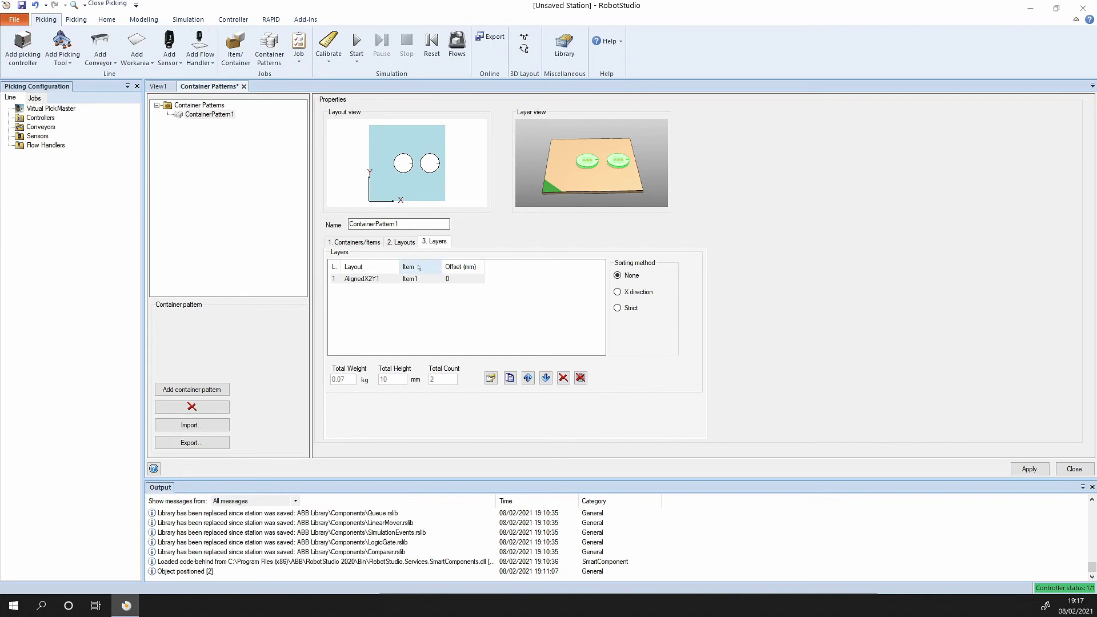
{"action": "left_click", "coordinate": [399, 243]}
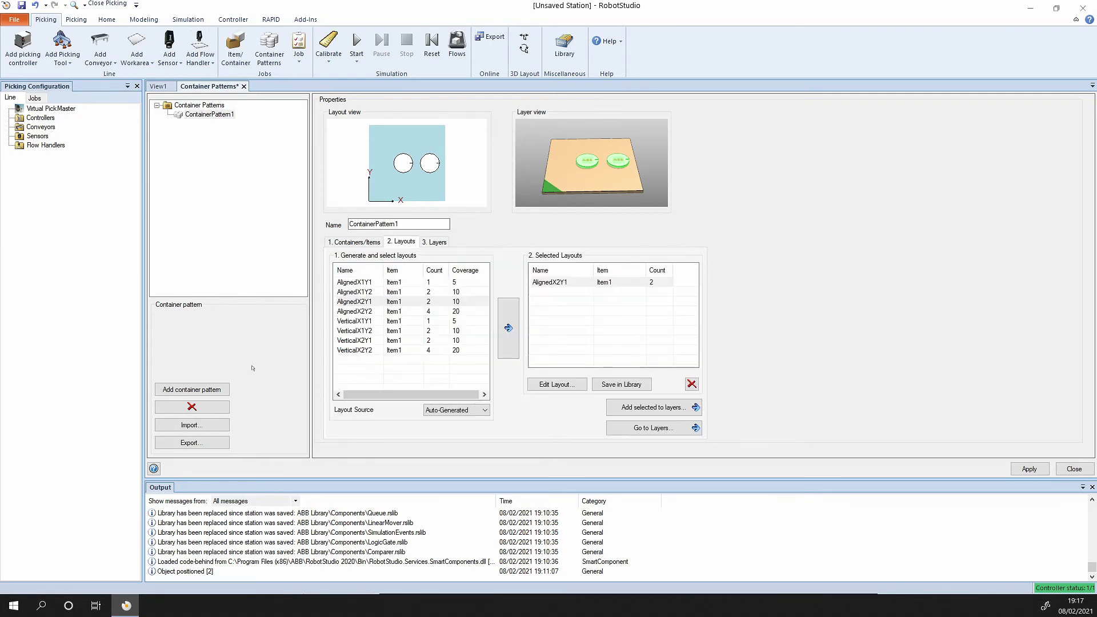
{"action": "left_click", "coordinate": [652, 407]}
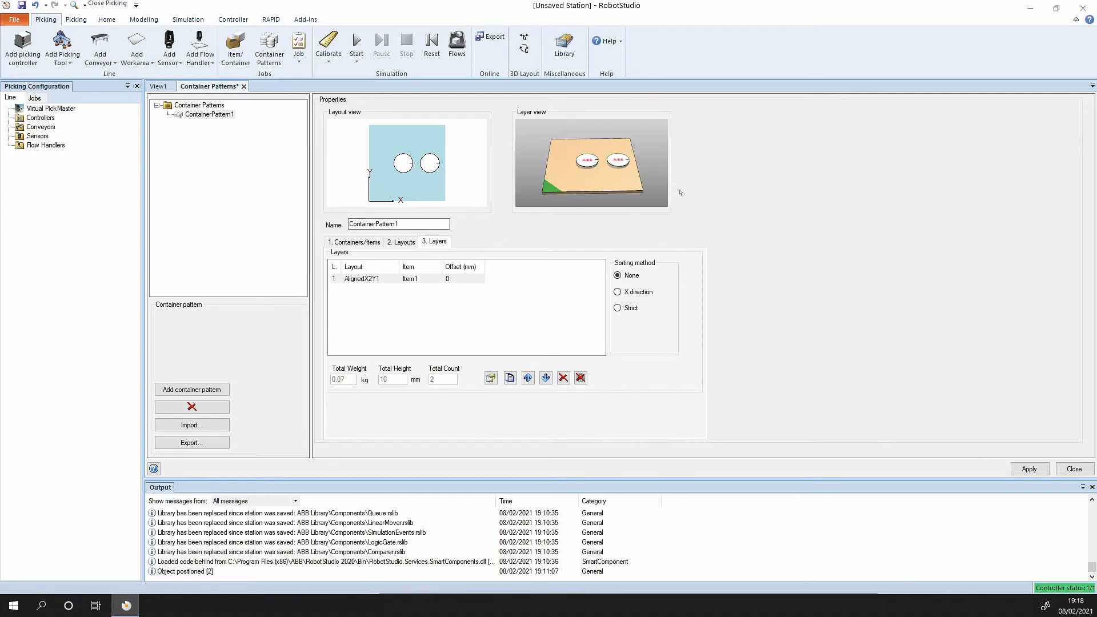
{"action": "left_click", "coordinate": [1029, 469]}
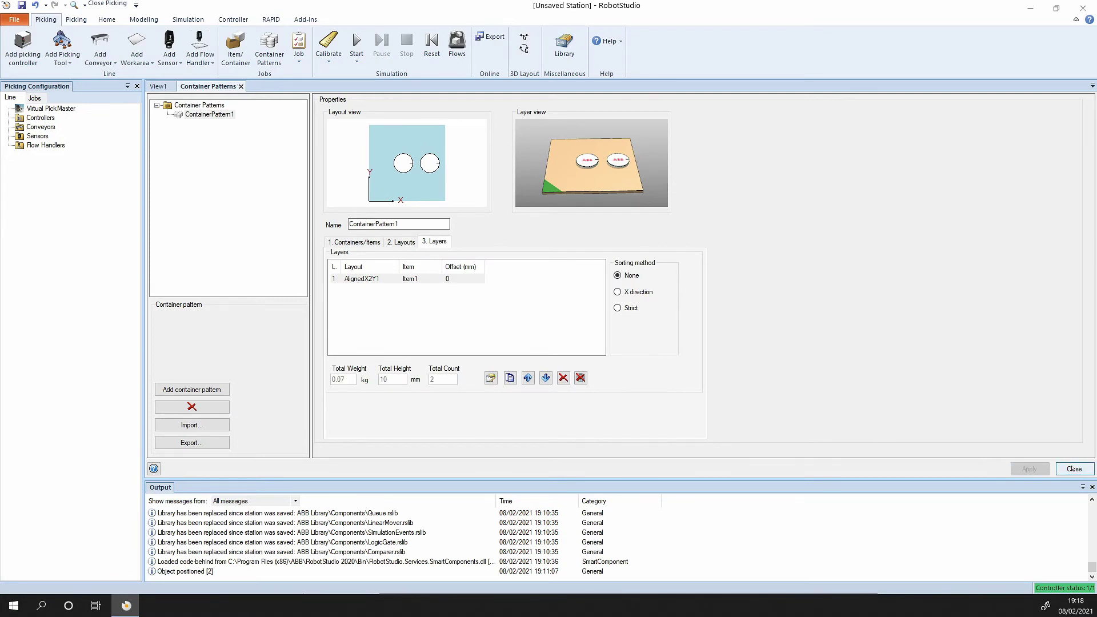
{"action": "left_click", "coordinate": [1074, 469]}
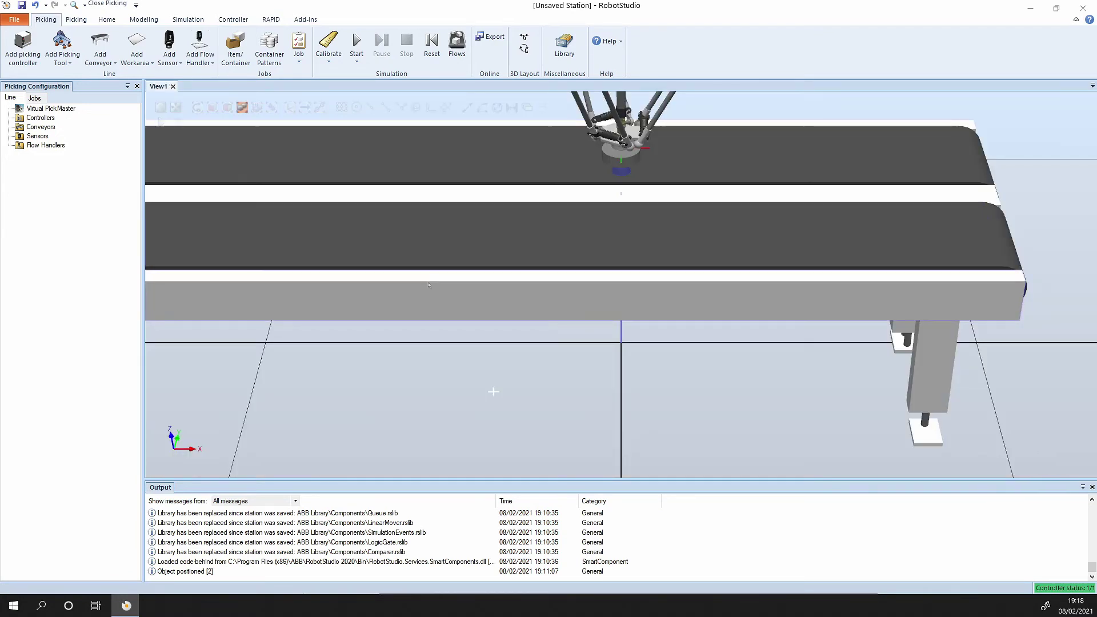
Create a job that camera-detects and picks Item1 on Conveyor WA 1 and places it on Conveyor WA 2.
{"action": "left_click", "coordinate": [300, 58]}
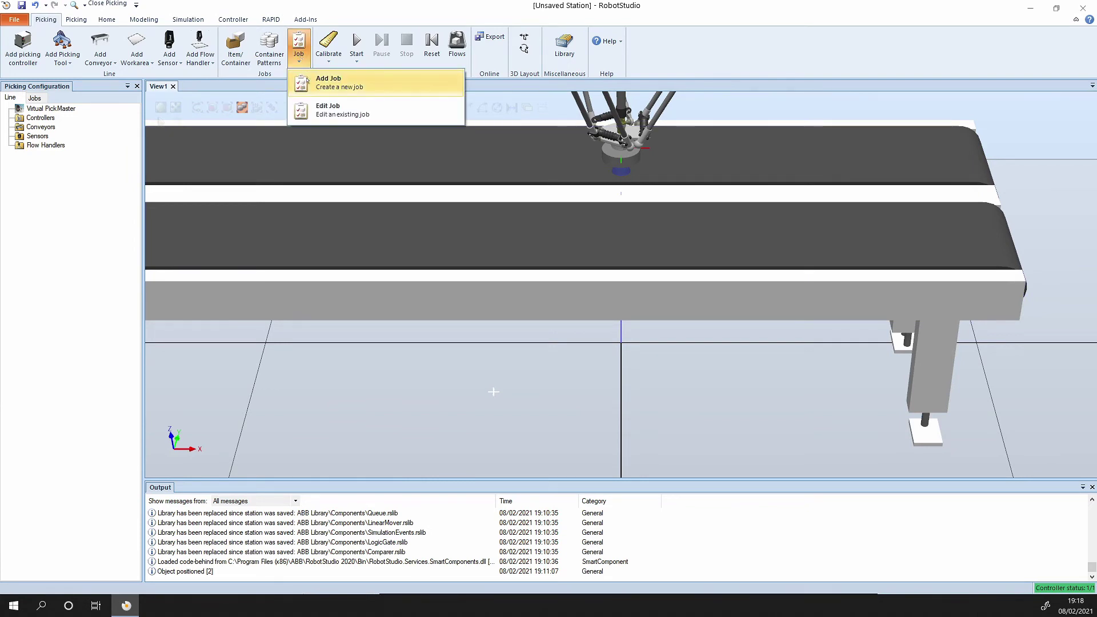
{"action": "left_click", "coordinate": [329, 82]}
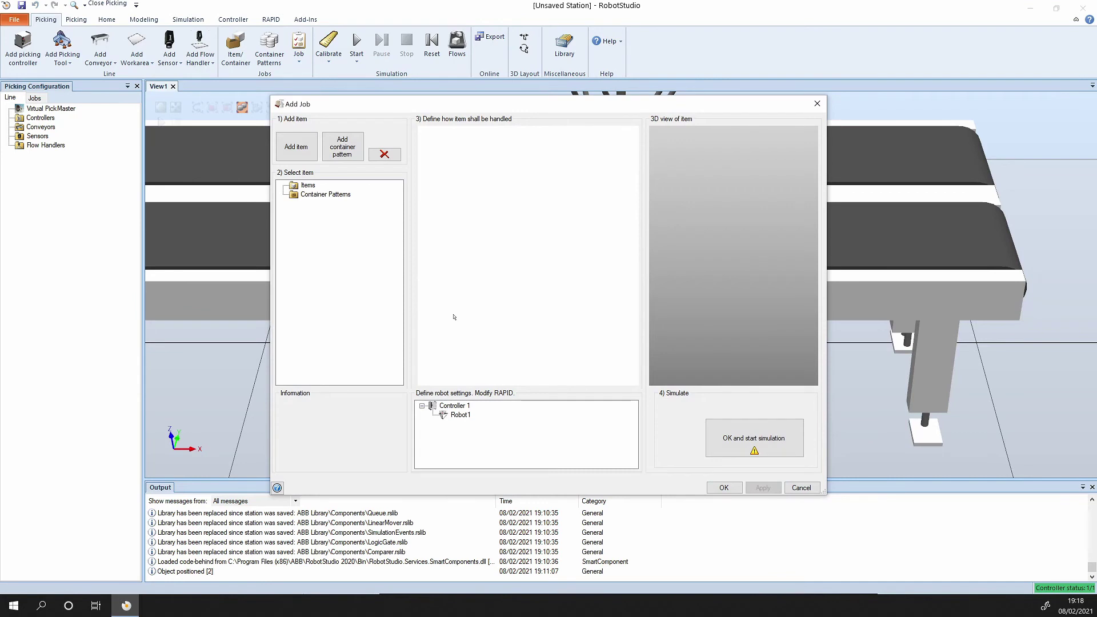
{"action": "left_click", "coordinate": [296, 147]}
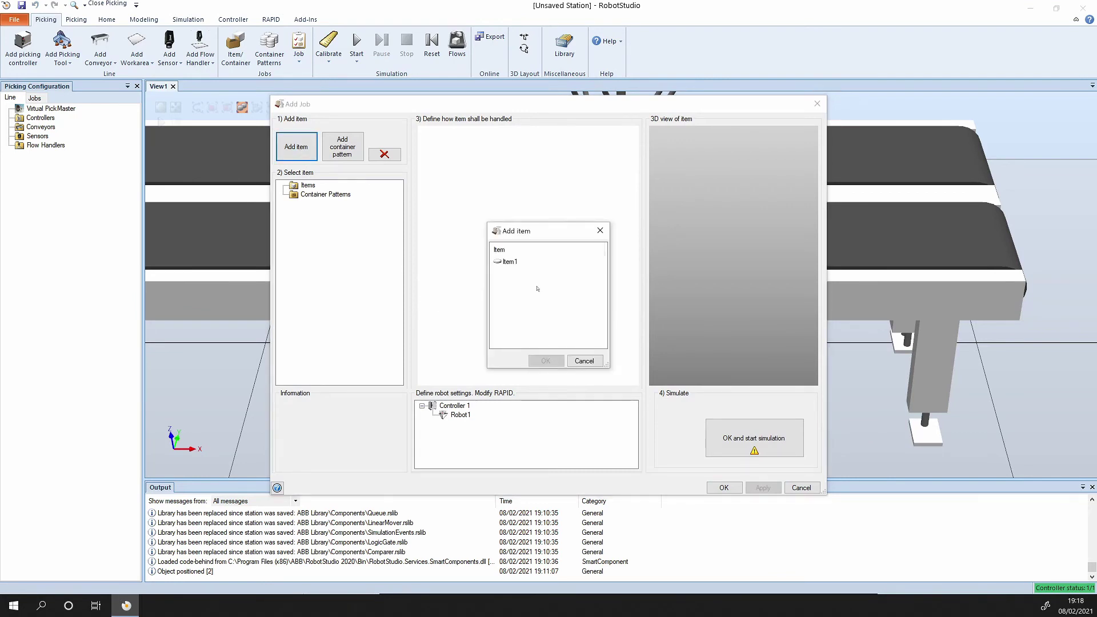
{"action": "left_click", "coordinate": [517, 262]}
{"action": "left_click", "coordinate": [552, 358]}
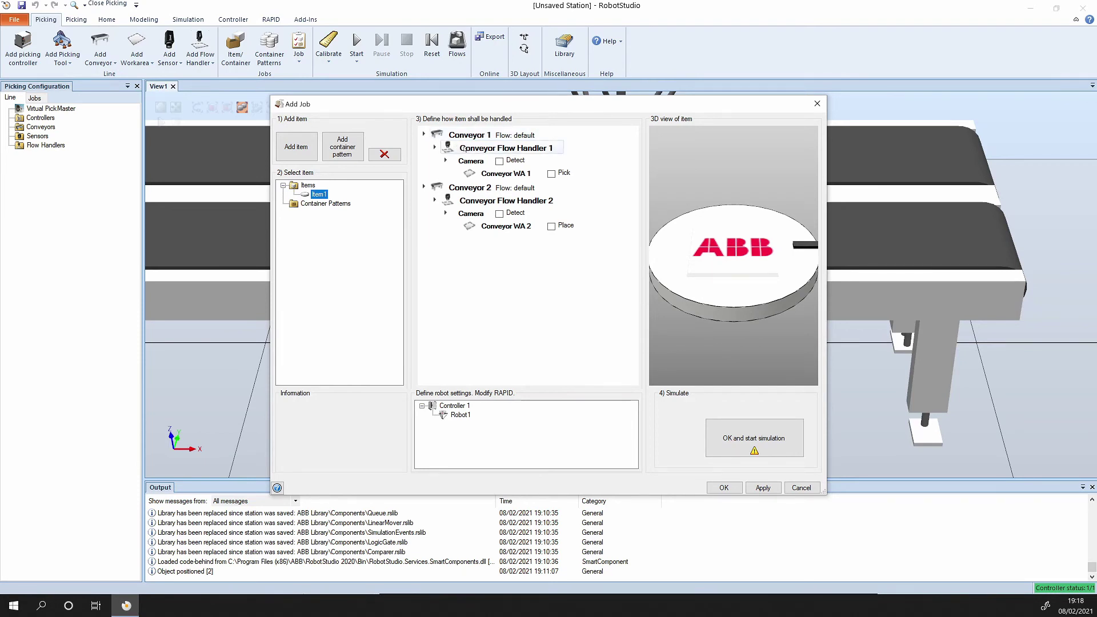
{"action": "left_click_drag", "start_coordinate": [464, 150], "coordinate": [500, 162]}
{"action": "left_click", "coordinate": [499, 162]}
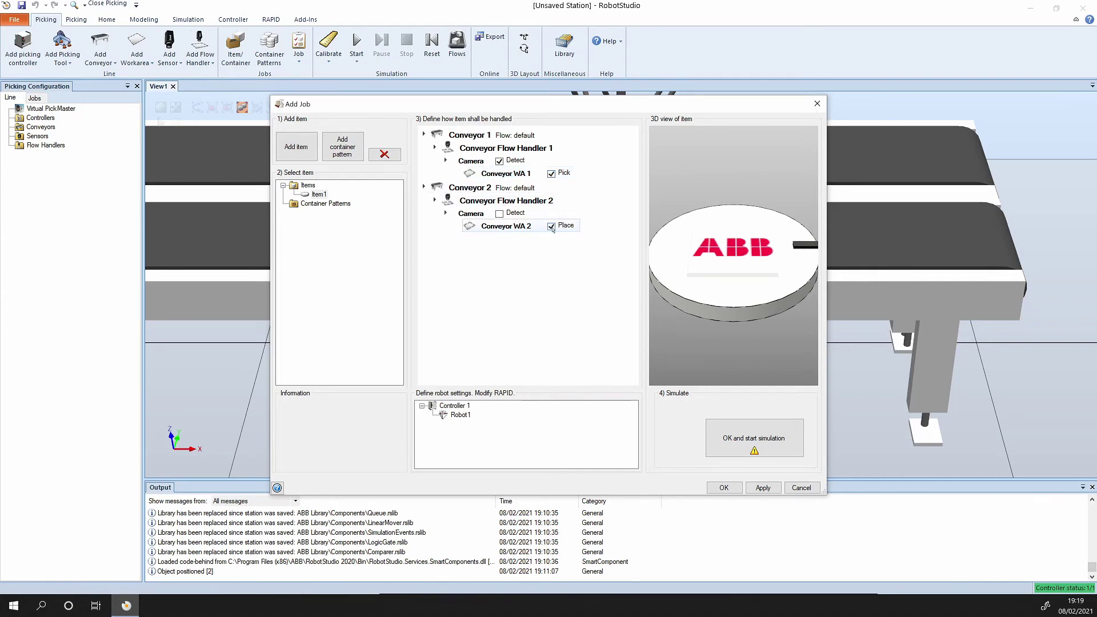
{"action": "left_click", "coordinate": [763, 487]}
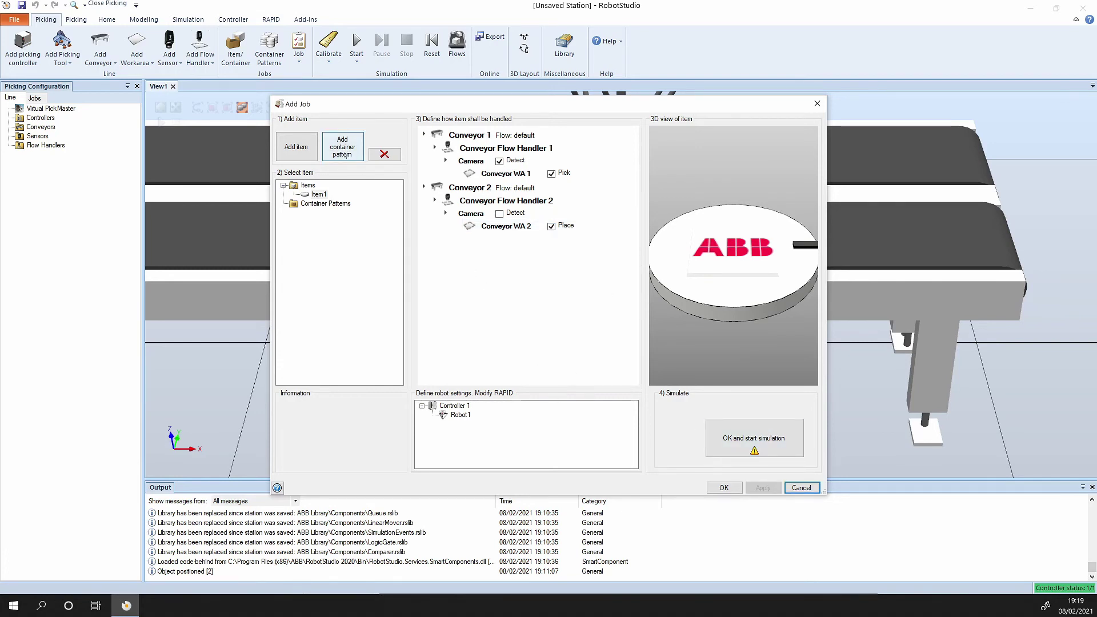
Add ContainerPattern1 to the job with camera detection on Conveyor 2, apply and close.
{"action": "left_click", "coordinate": [343, 155]}
{"action": "left_click", "coordinate": [509, 261]}
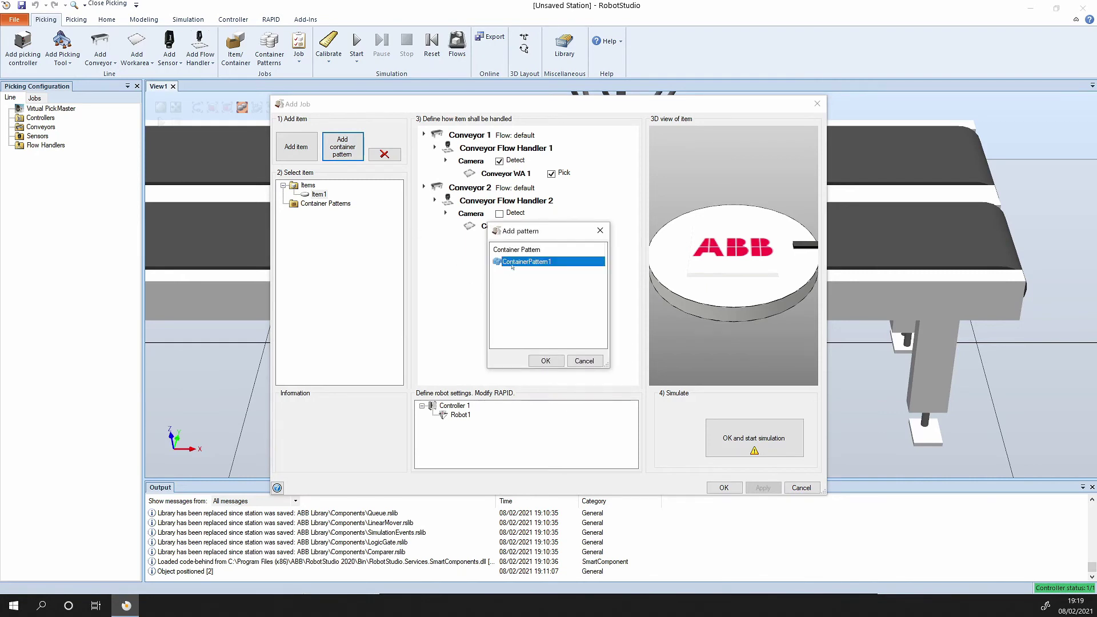
{"action": "left_click", "coordinate": [546, 360]}
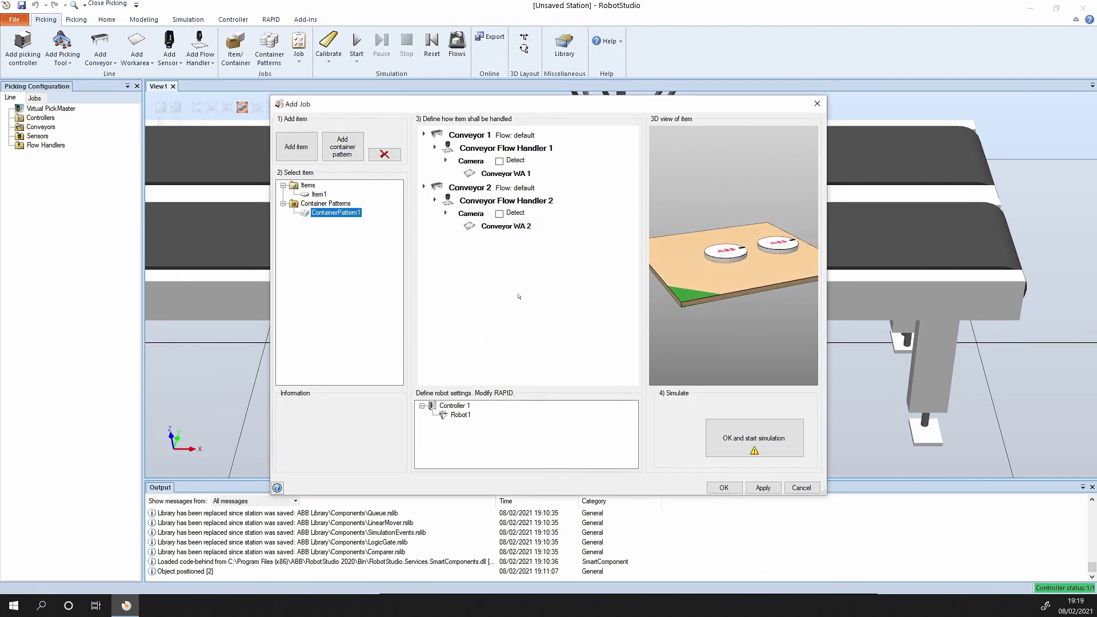
{"action": "left_click", "coordinate": [499, 214]}
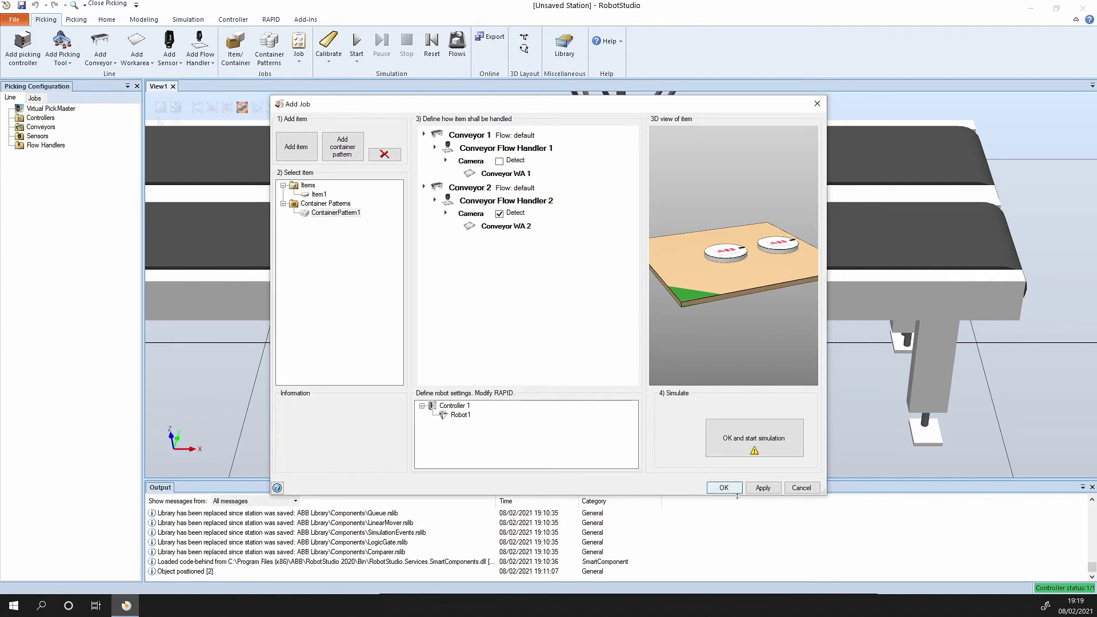
{"action": "left_click", "coordinate": [763, 488]}
{"action": "left_click", "coordinate": [724, 488]}
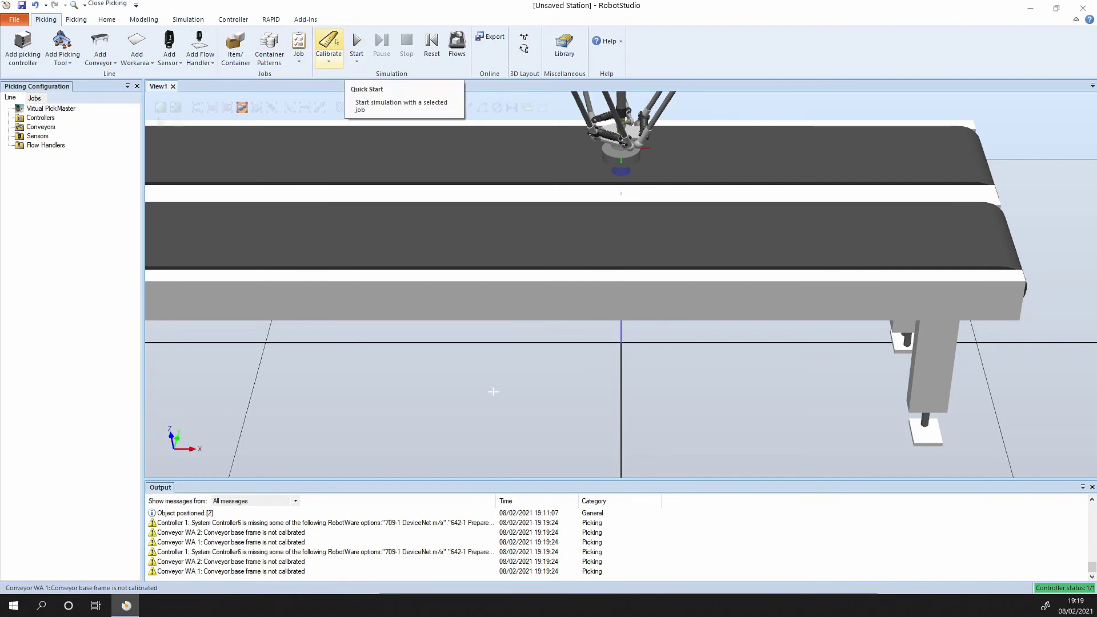
Start the picking station and accept the virtual controller restart until Controller6 reports Motors ON.
{"action": "left_click", "coordinate": [357, 45]}
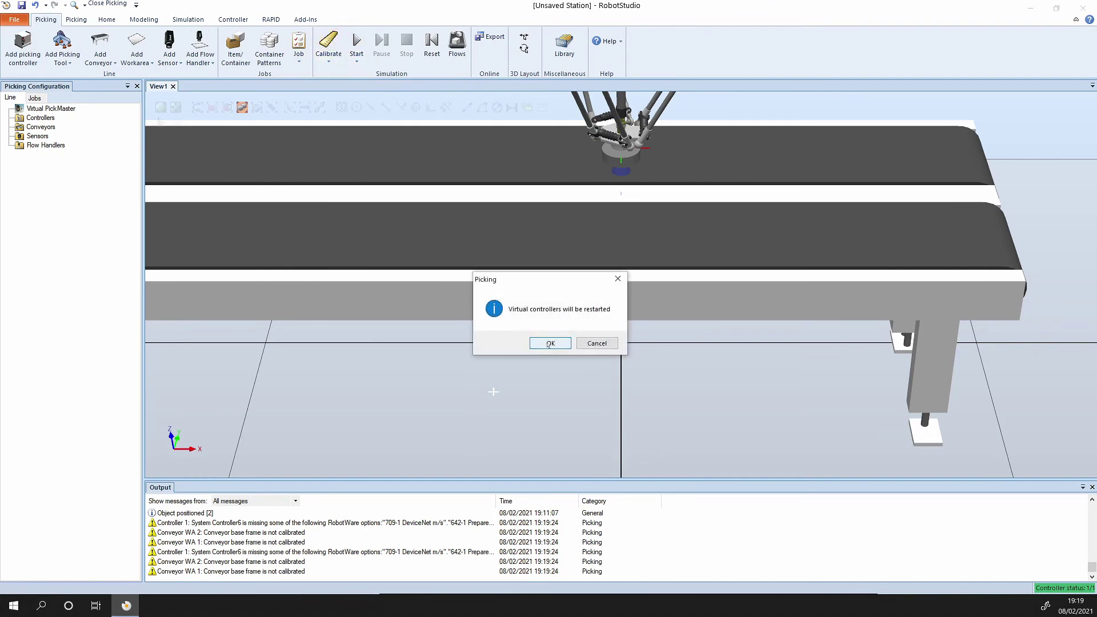
{"action": "left_click", "coordinate": [550, 343]}
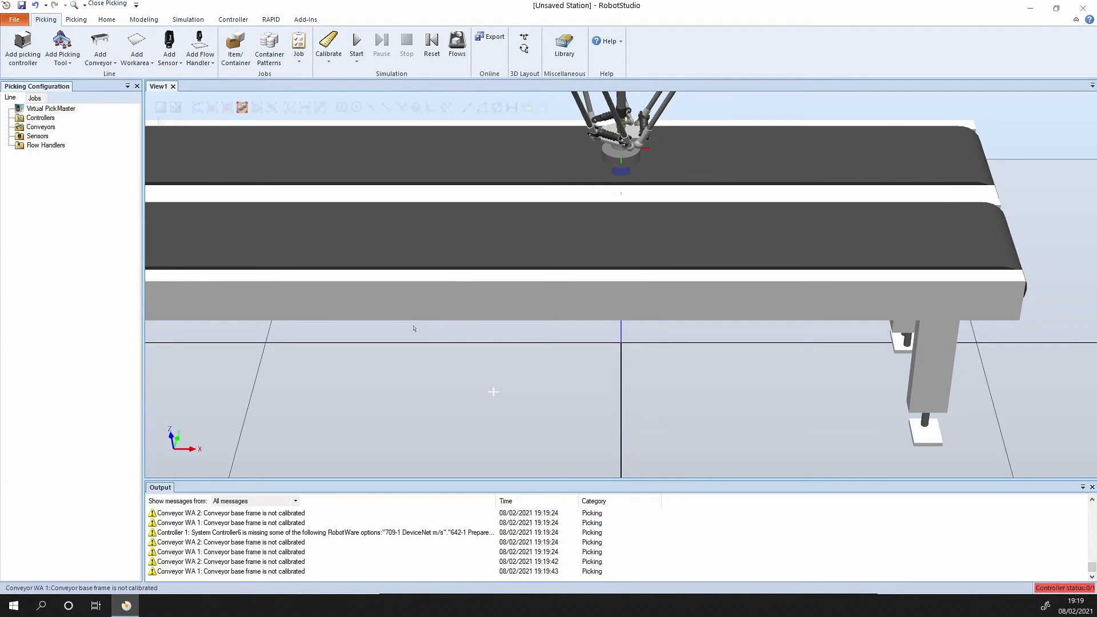
{"action": "scroll", "coordinate": [385, 212], "scroll_direction": "down", "scroll_amount": 3}
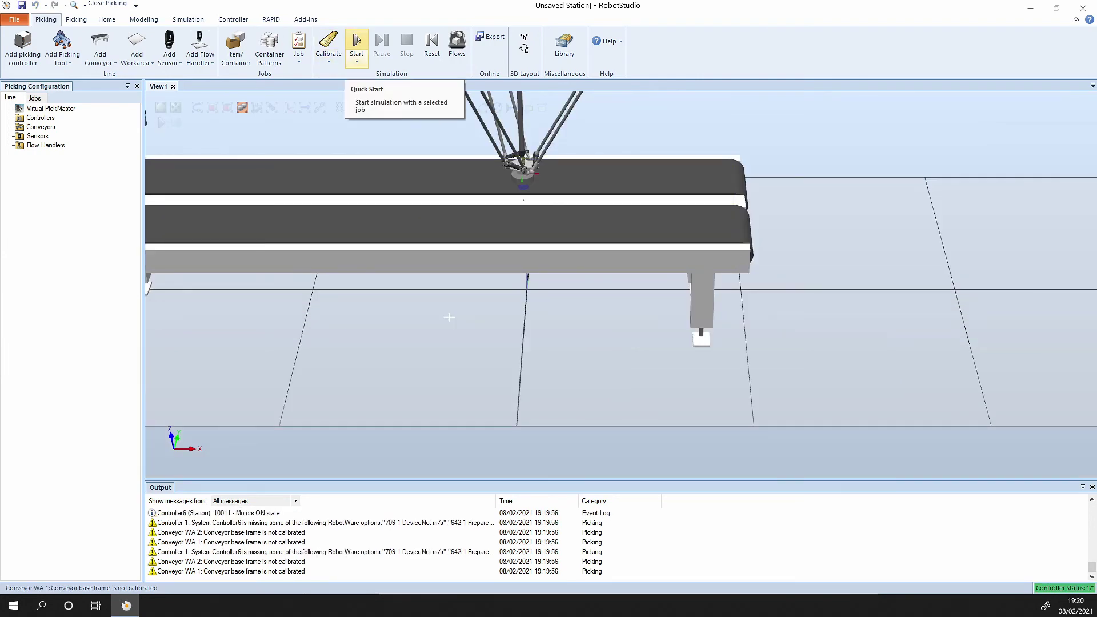
Run the picking simulation until cylinders land on containers on Conveyor 2, then stop it.
{"action": "left_click", "coordinate": [357, 46]}
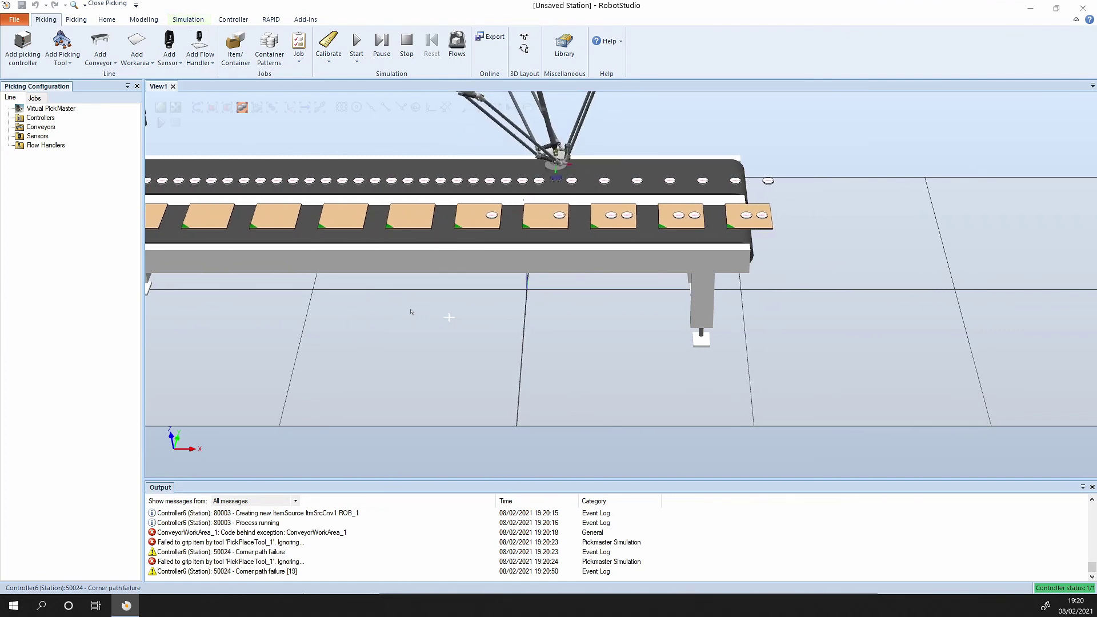
{"action": "left_click", "coordinate": [407, 44]}
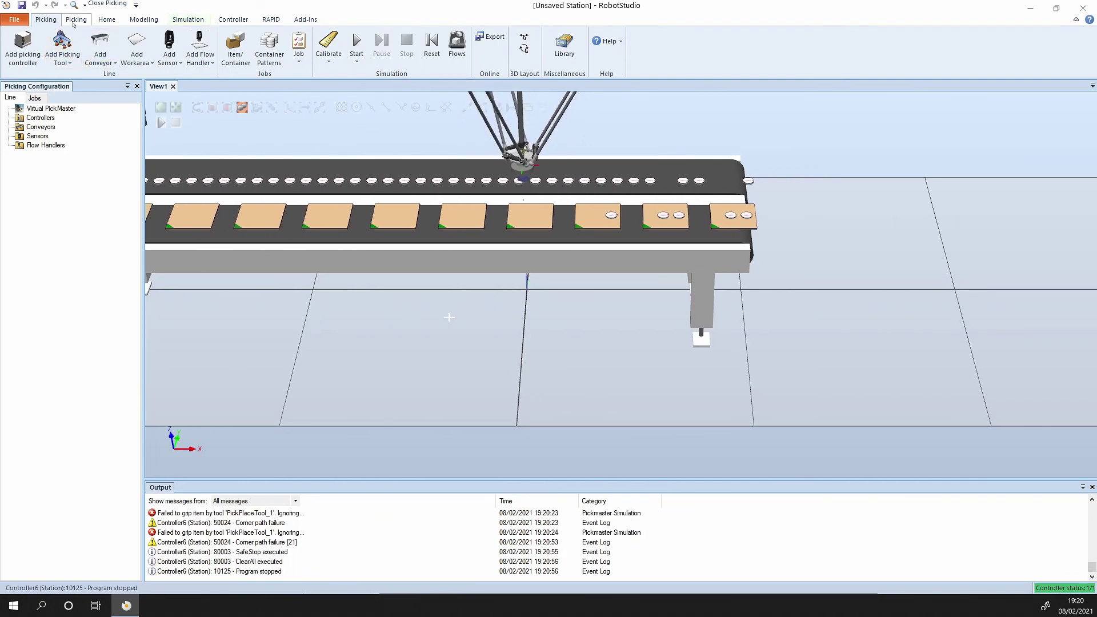
Open the PPAMAIN module of Controller6's T_ROB1 task in the RAPID editor.
{"action": "left_click", "coordinate": [271, 20]}
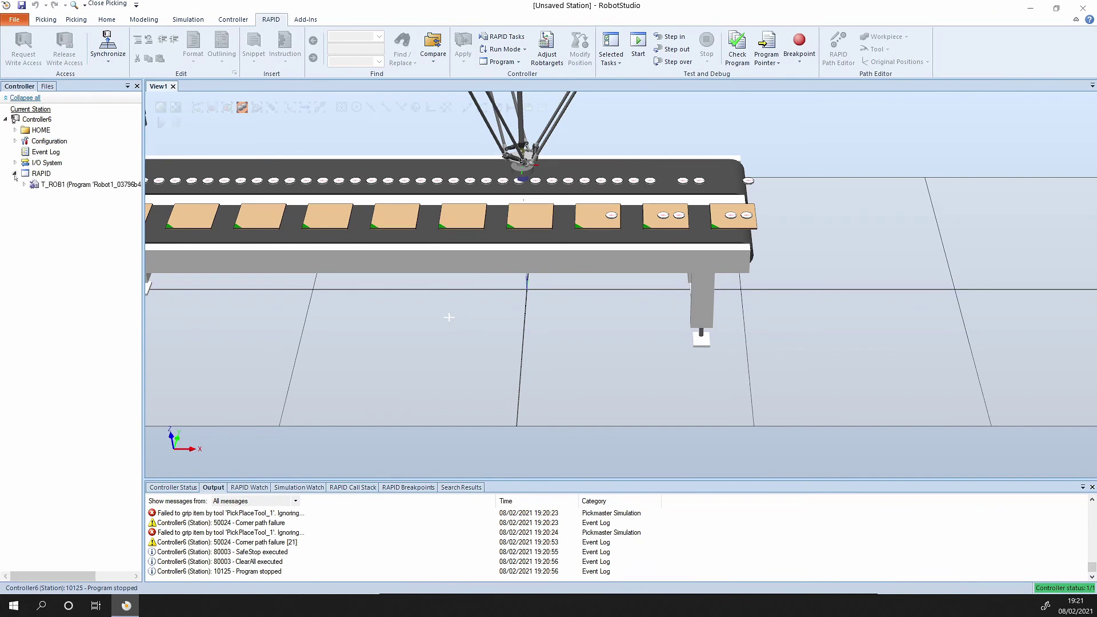
{"action": "left_click", "coordinate": [23, 184]}
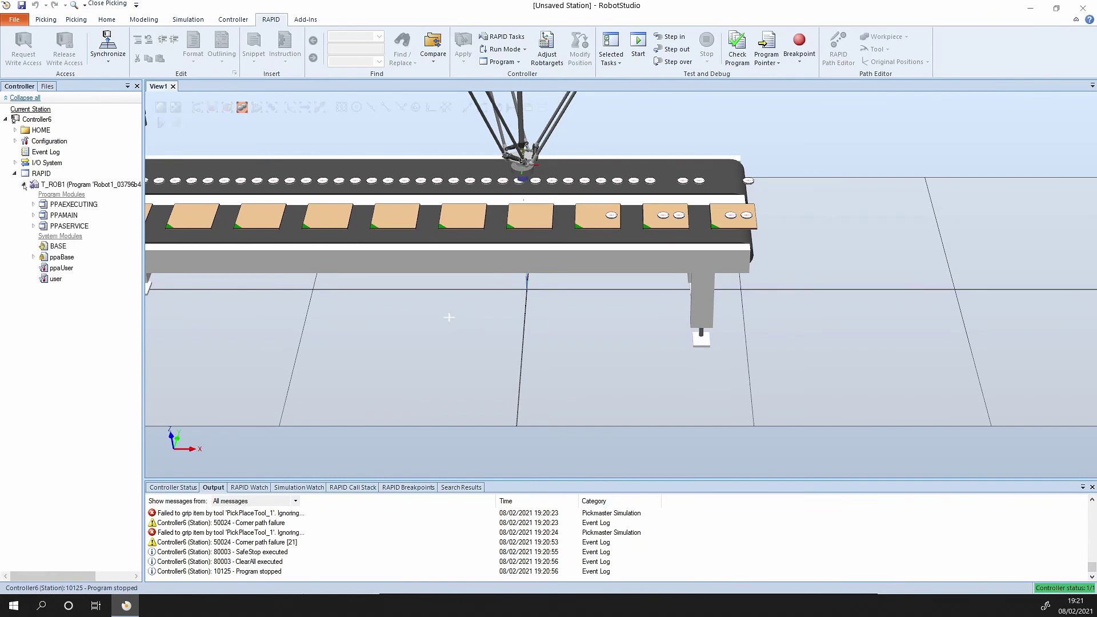
{"action": "left_click", "coordinate": [64, 216]}
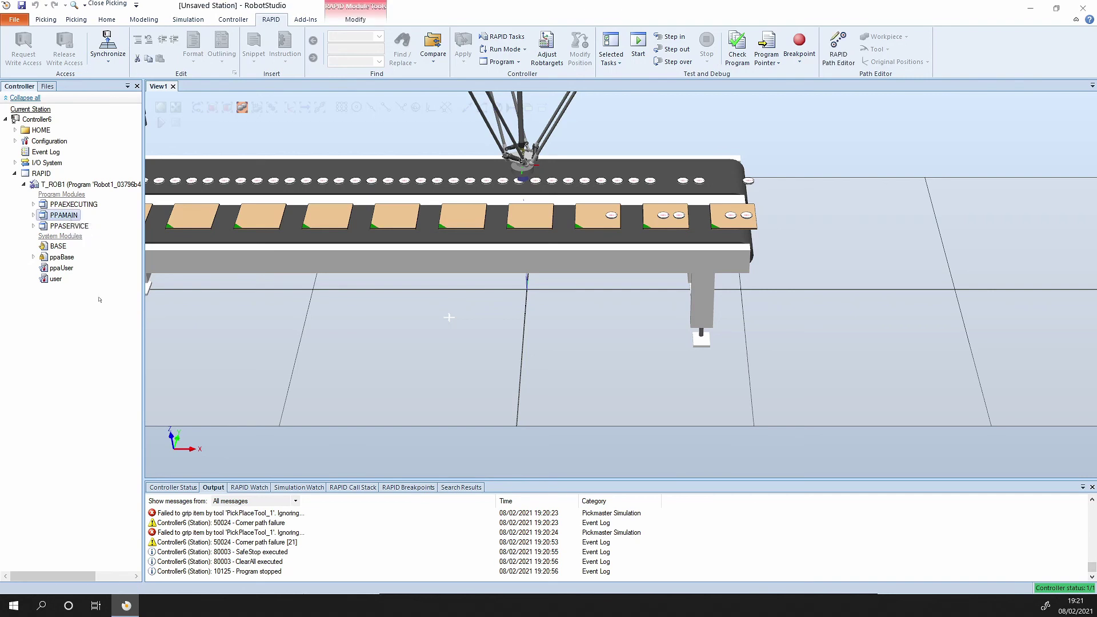
{"action": "left_click", "coordinate": [33, 215]}
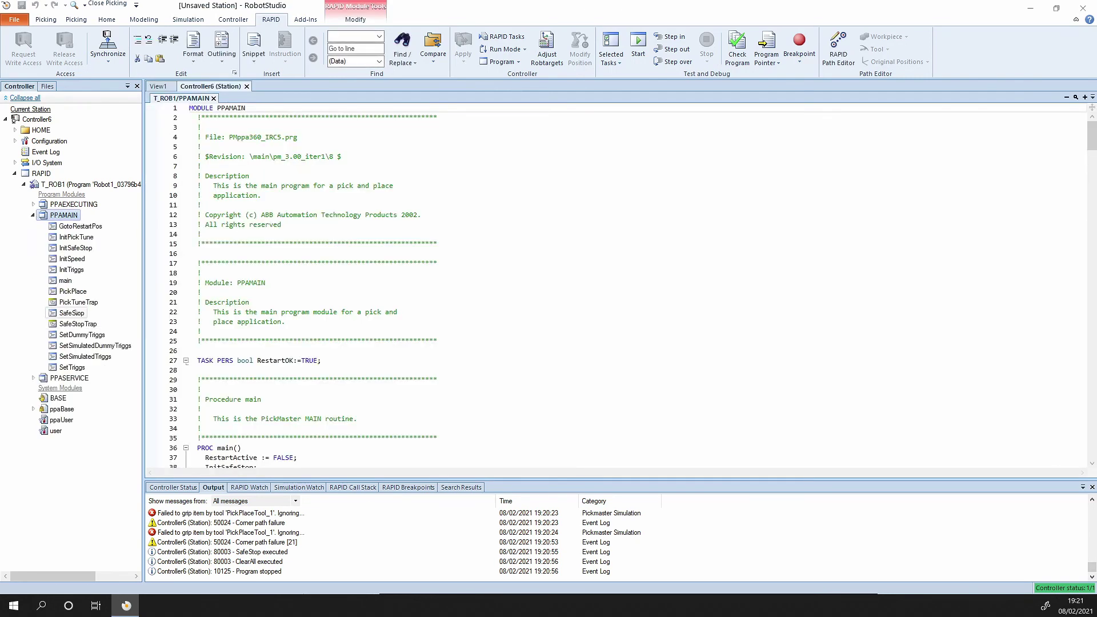
Scroll through the PPAMAIN code, including the PickPlace and SetSimulatedTriggs routines.
{"action": "scroll", "coordinate": [214, 255], "scroll_direction": "down", "scroll_amount": 4}
{"action": "scroll", "coordinate": [331, 259], "scroll_direction": "down", "scroll_amount": 20}
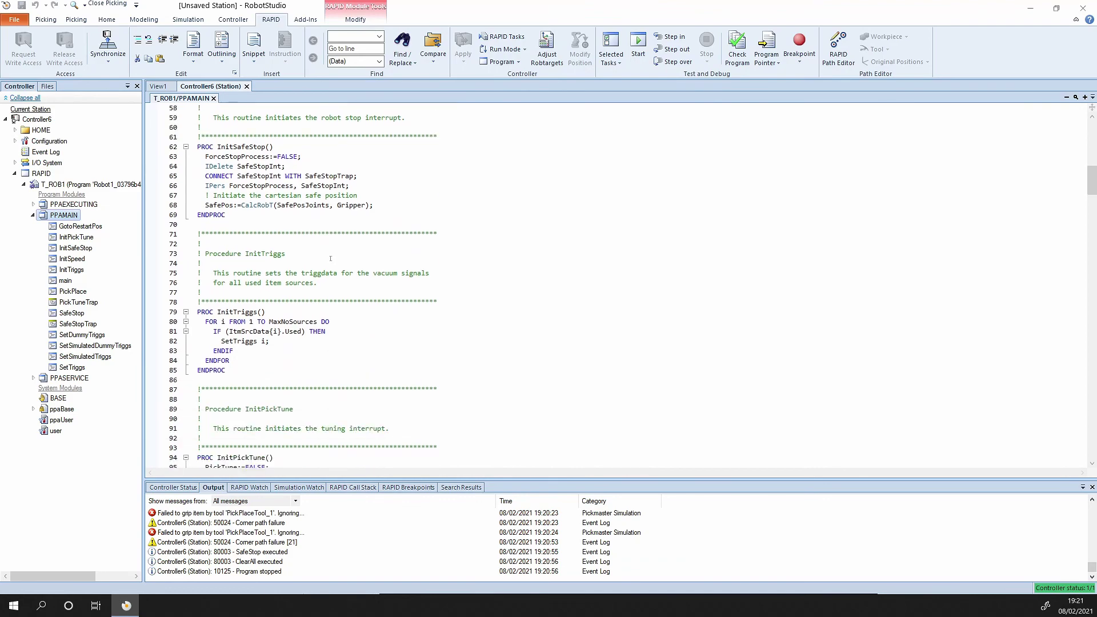
{"action": "scroll", "coordinate": [331, 259], "scroll_direction": "down", "scroll_amount": 20}
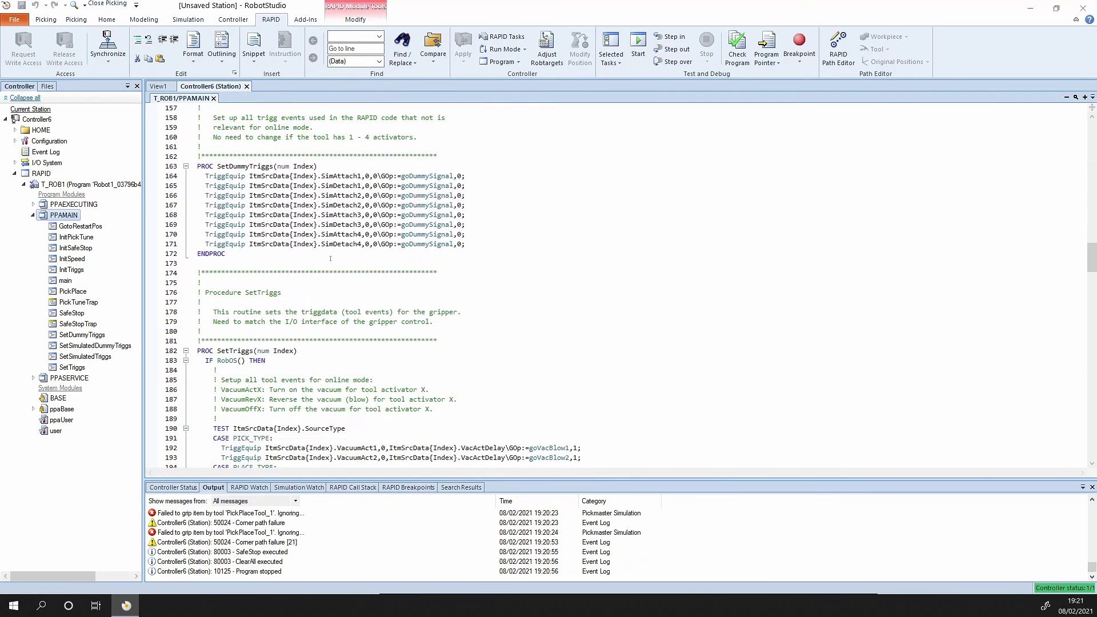
{"action": "scroll", "coordinate": [330, 259], "scroll_direction": "up", "scroll_amount": 20}
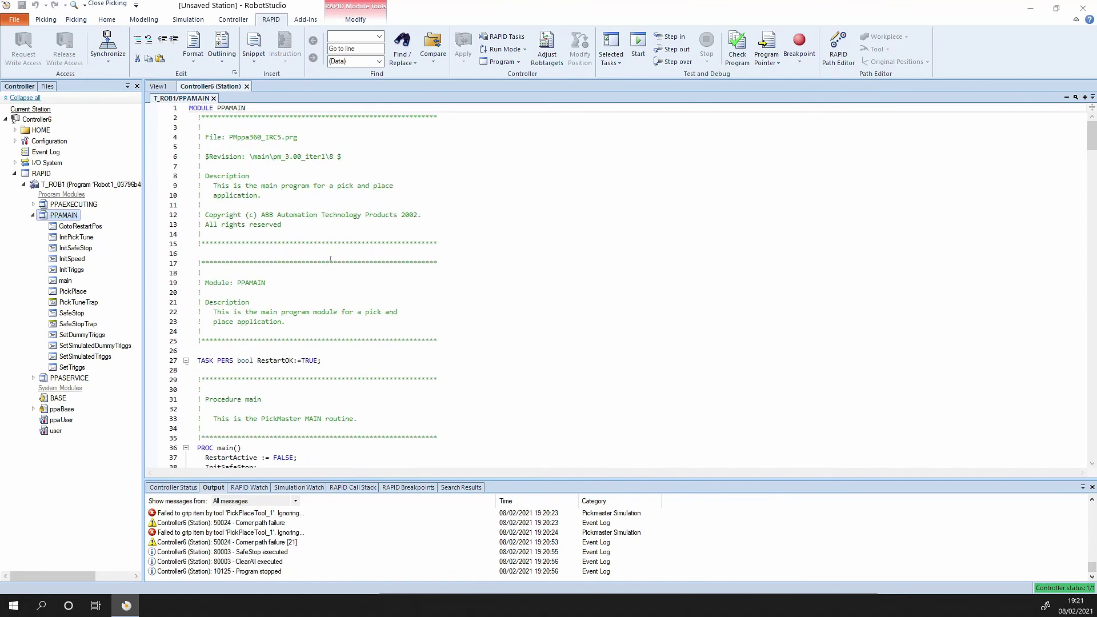
{"action": "scroll", "coordinate": [330, 259], "scroll_direction": "down", "scroll_amount": 7}
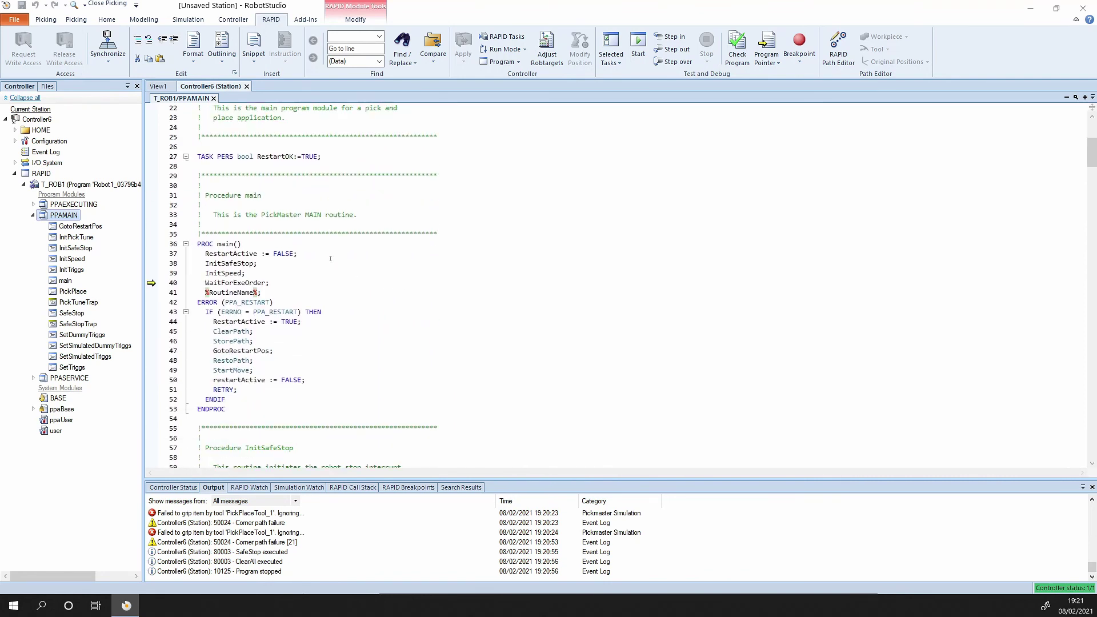
{"action": "scroll", "coordinate": [330, 259], "scroll_direction": "down", "scroll_amount": 15}
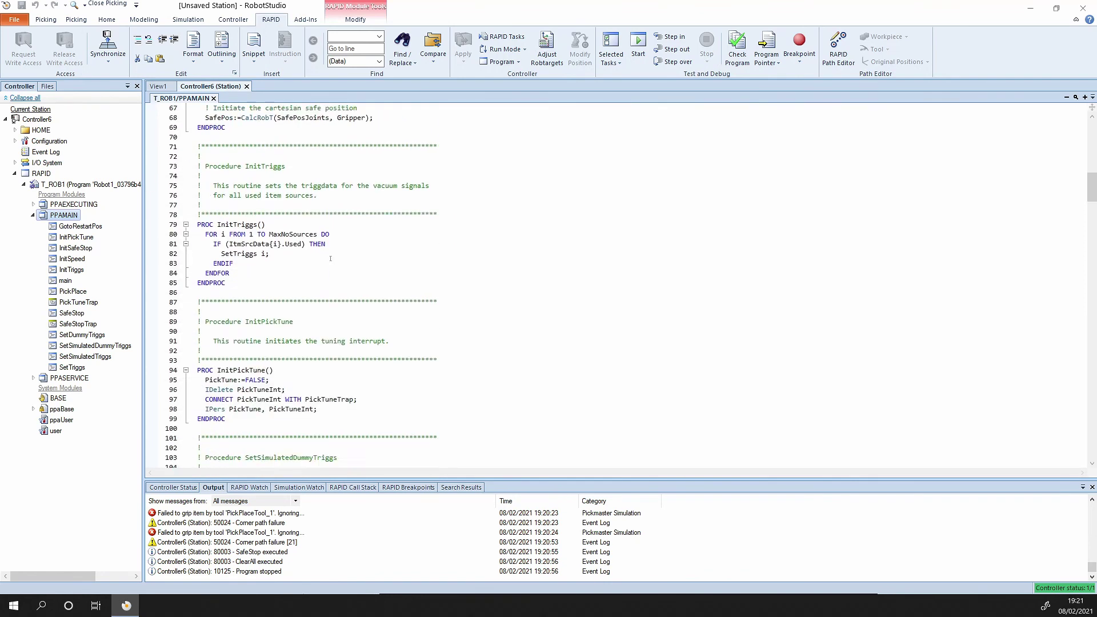
{"action": "scroll", "coordinate": [330, 259], "scroll_direction": "down", "scroll_amount": 10}
{"action": "scroll", "coordinate": [330, 258], "scroll_direction": "down", "scroll_amount": 5}
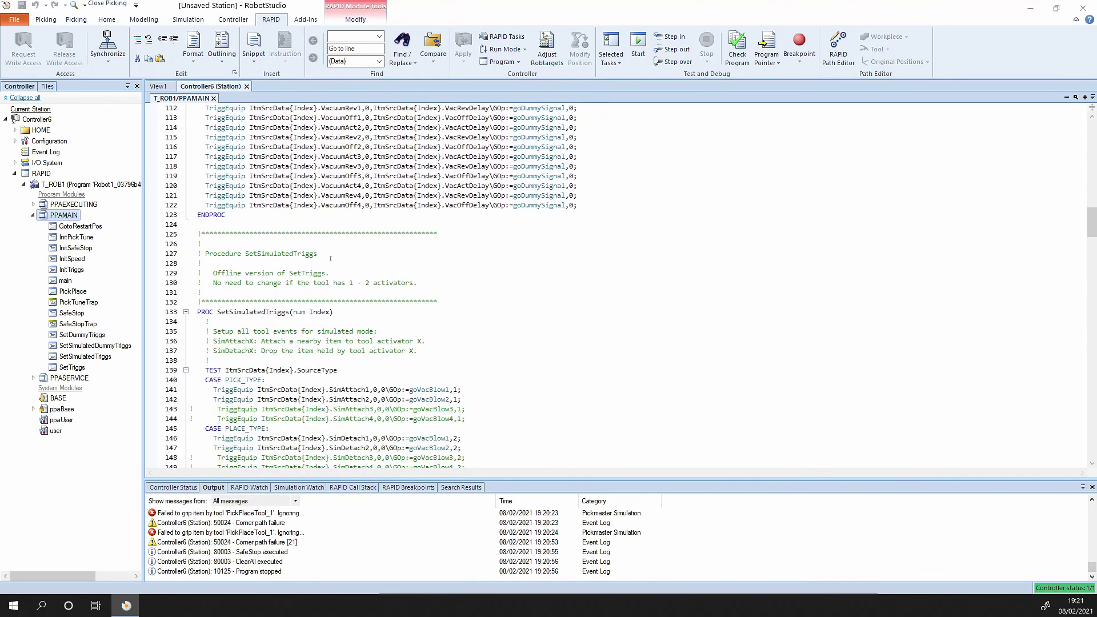
{"action": "scroll", "coordinate": [331, 259], "scroll_direction": "down", "scroll_amount": 20}
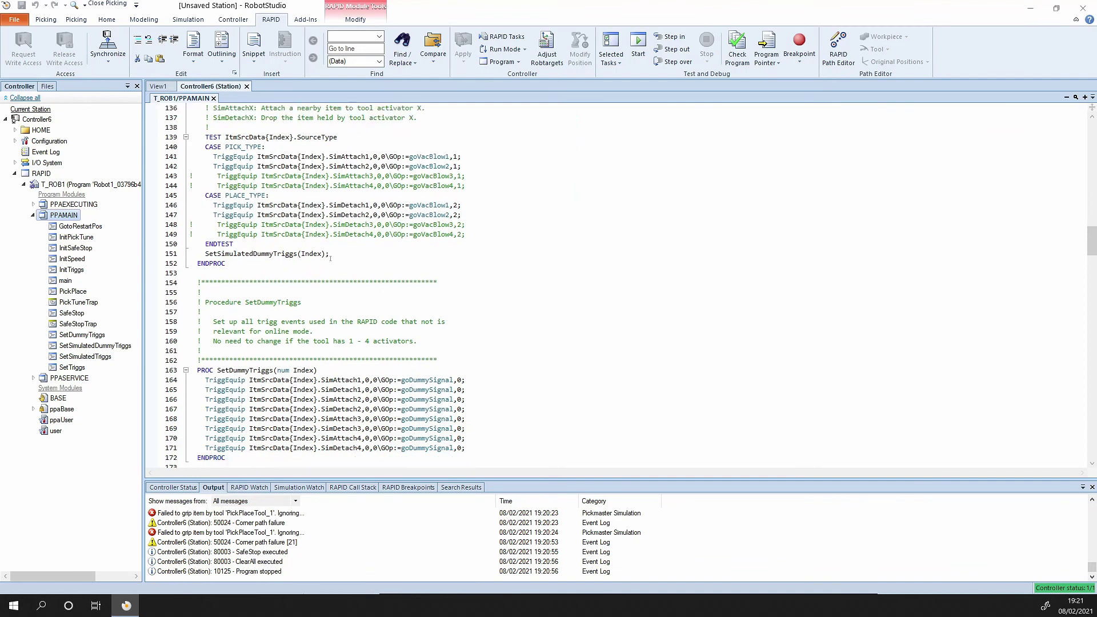
{"action": "scroll", "coordinate": [330, 259], "scroll_direction": "down", "scroll_amount": 19}
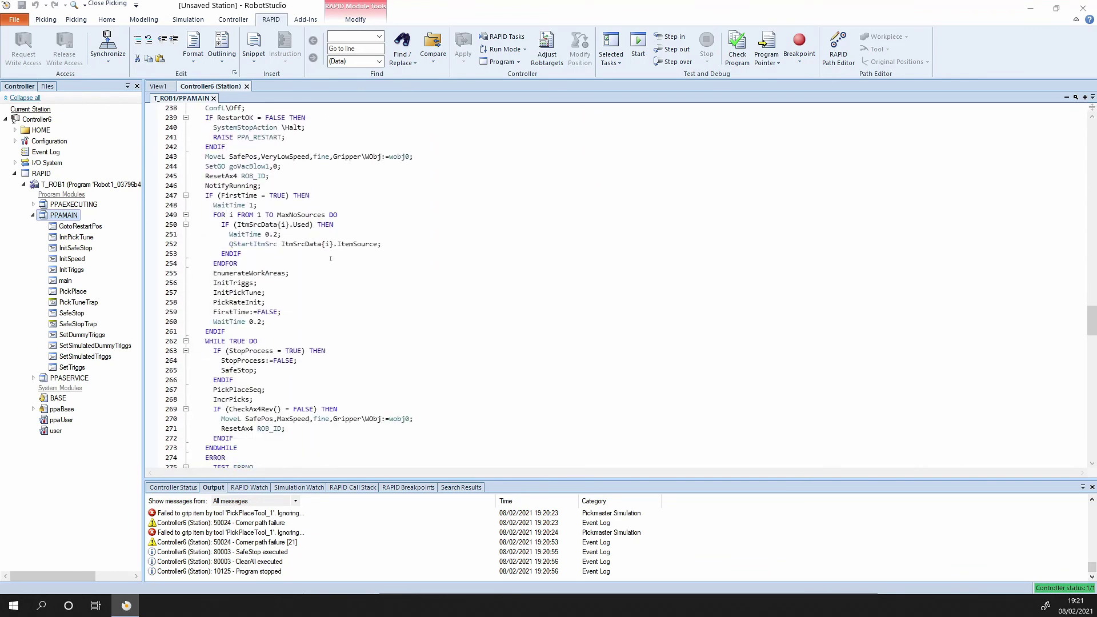
{"action": "scroll", "coordinate": [330, 259], "scroll_direction": "down", "scroll_amount": 4}
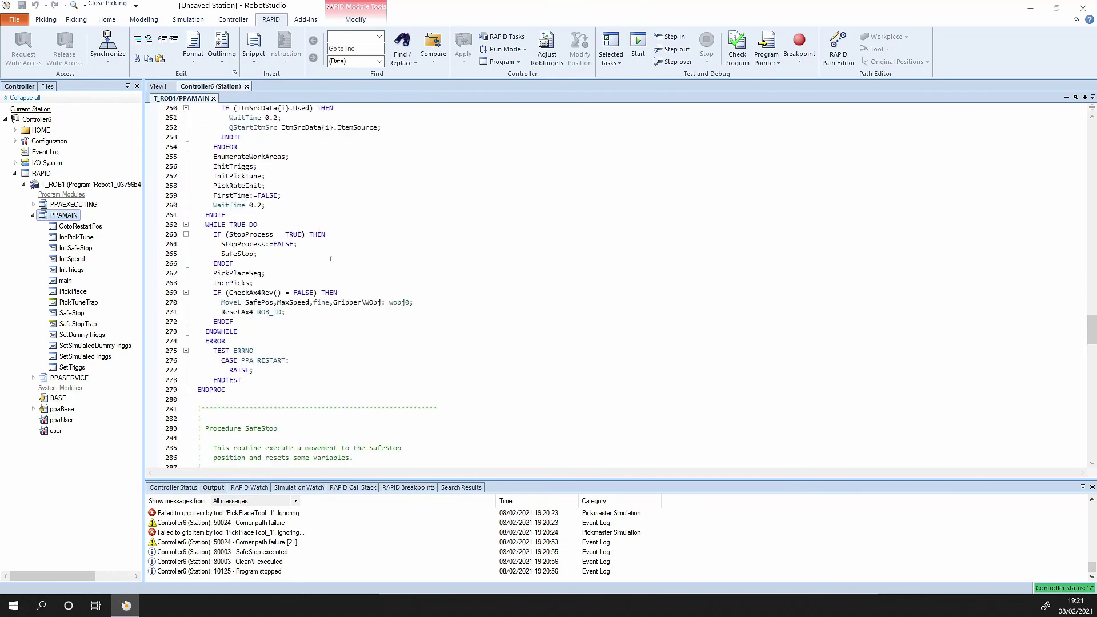
{"action": "scroll", "coordinate": [330, 259], "scroll_direction": "up", "scroll_amount": 20}
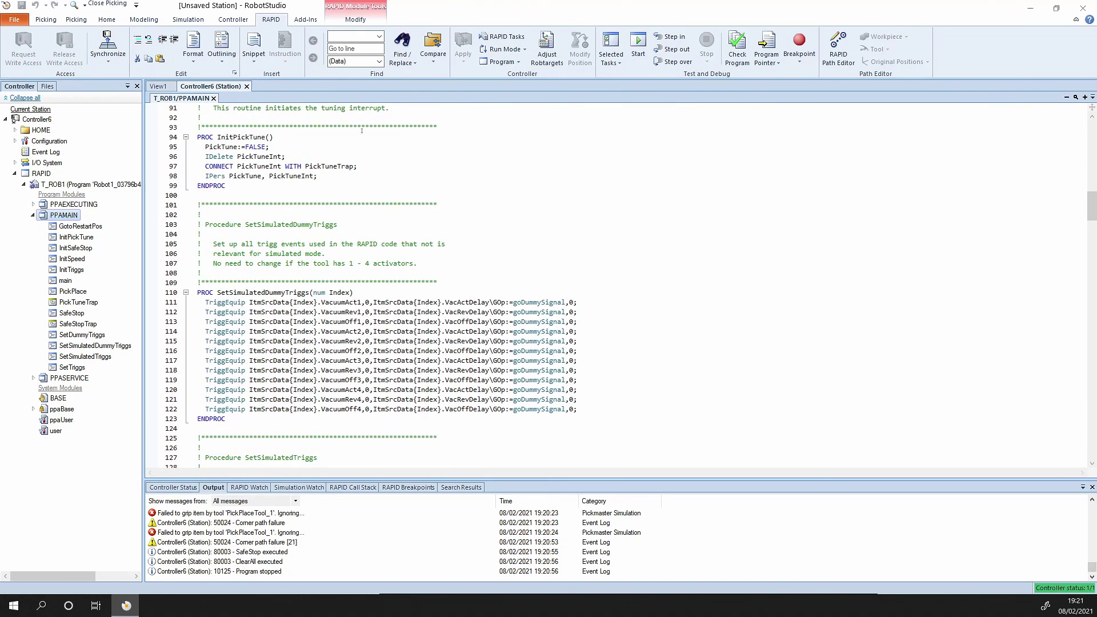